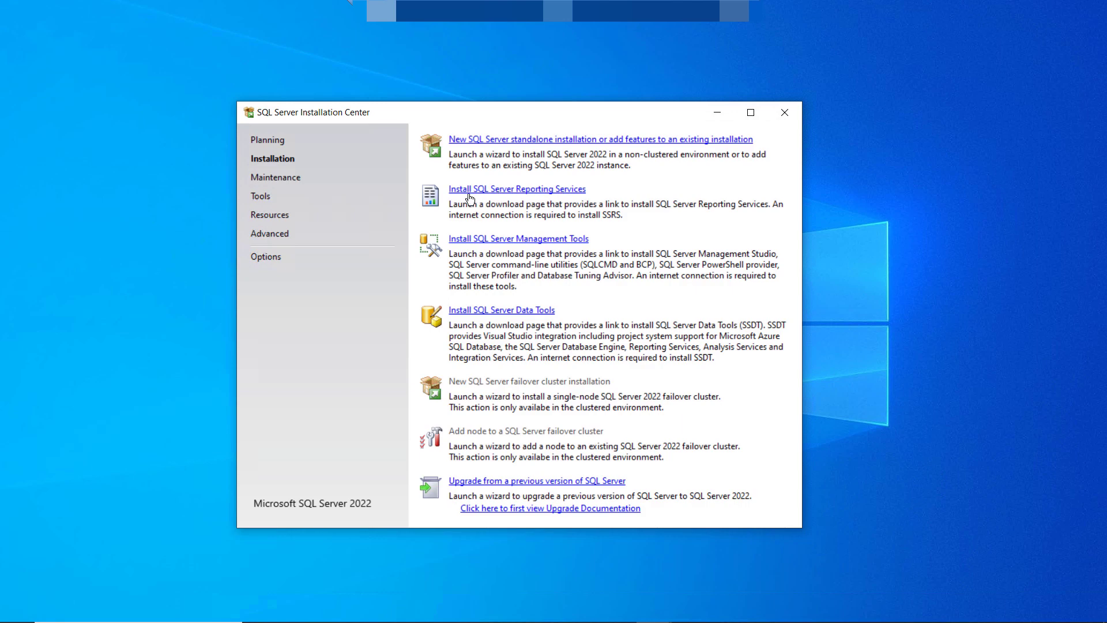
Step: Open the SQL Server 2022 Reporting Services download page through the Installation Center's Reporting Services install link
click(520, 192)
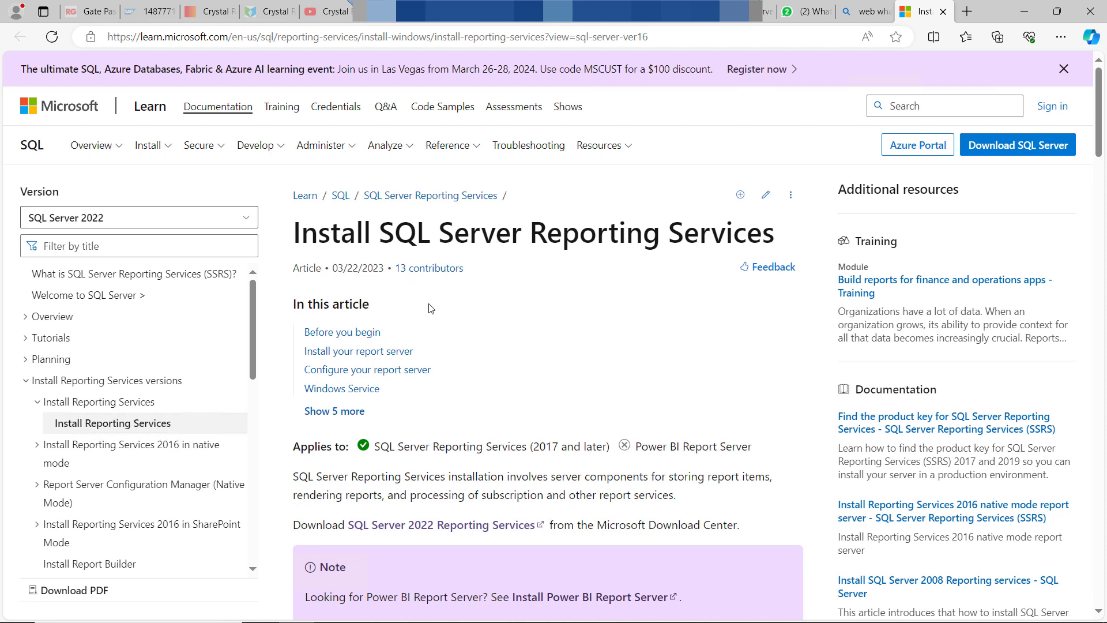
scroll(430, 311, down, 3)
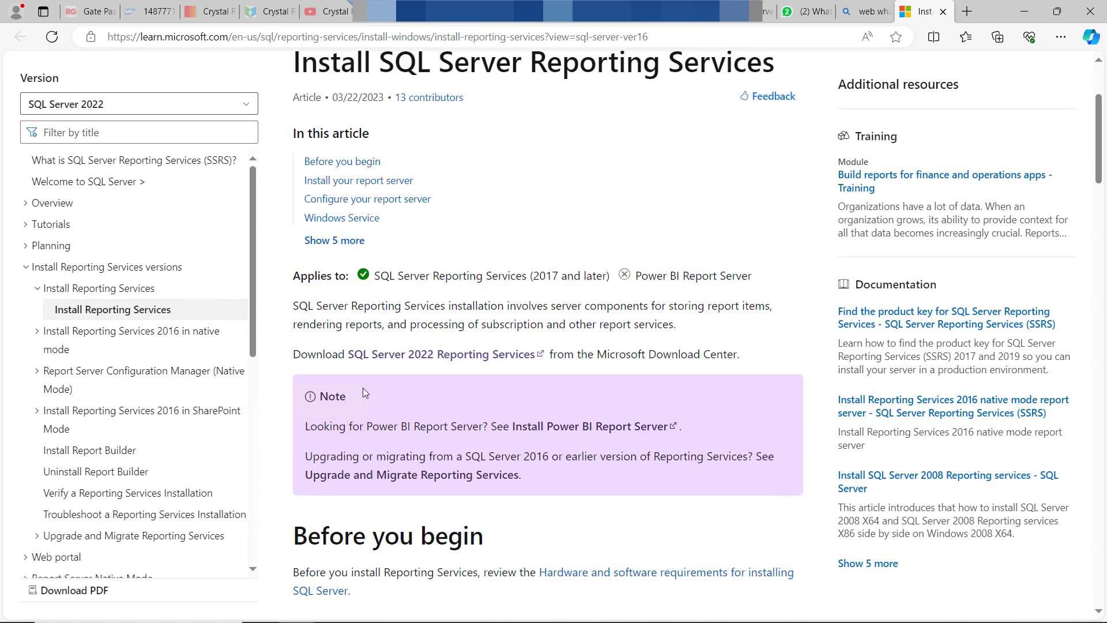
click(435, 355)
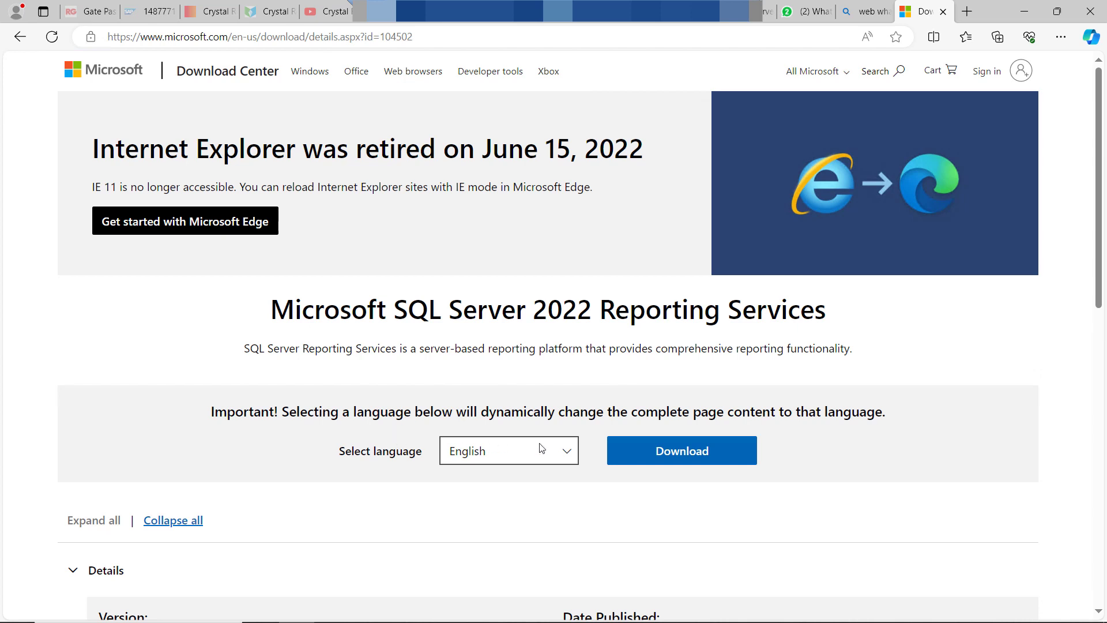
Step: Start downloading the English Reporting Services installer, and cancel the duplicate SQLServerReportingServices (1).exe download
click(567, 452)
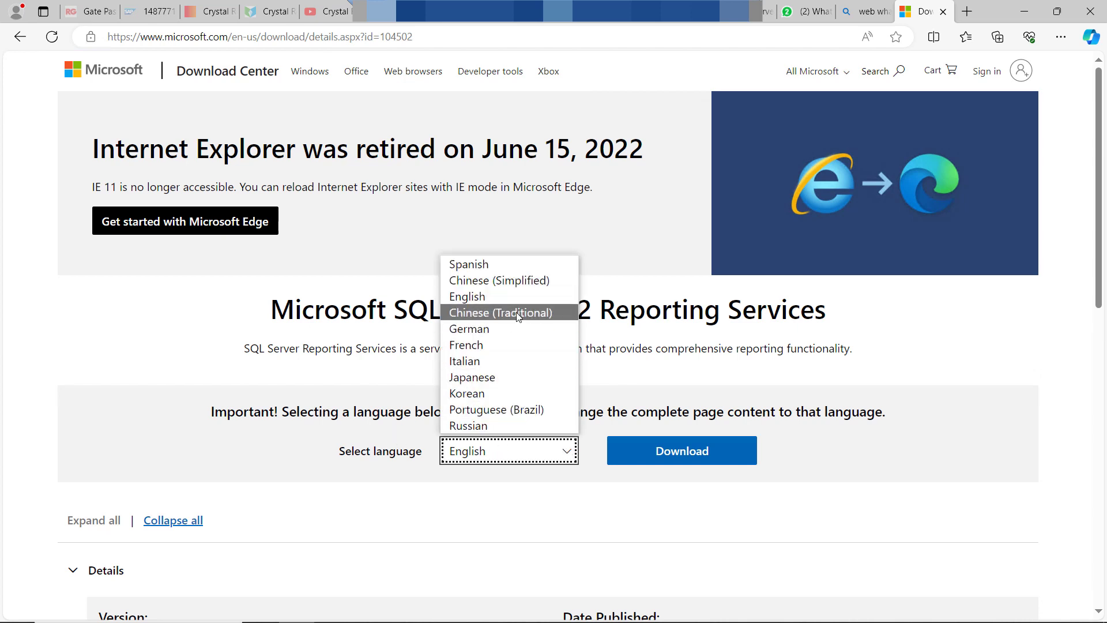
click(524, 454)
click(710, 465)
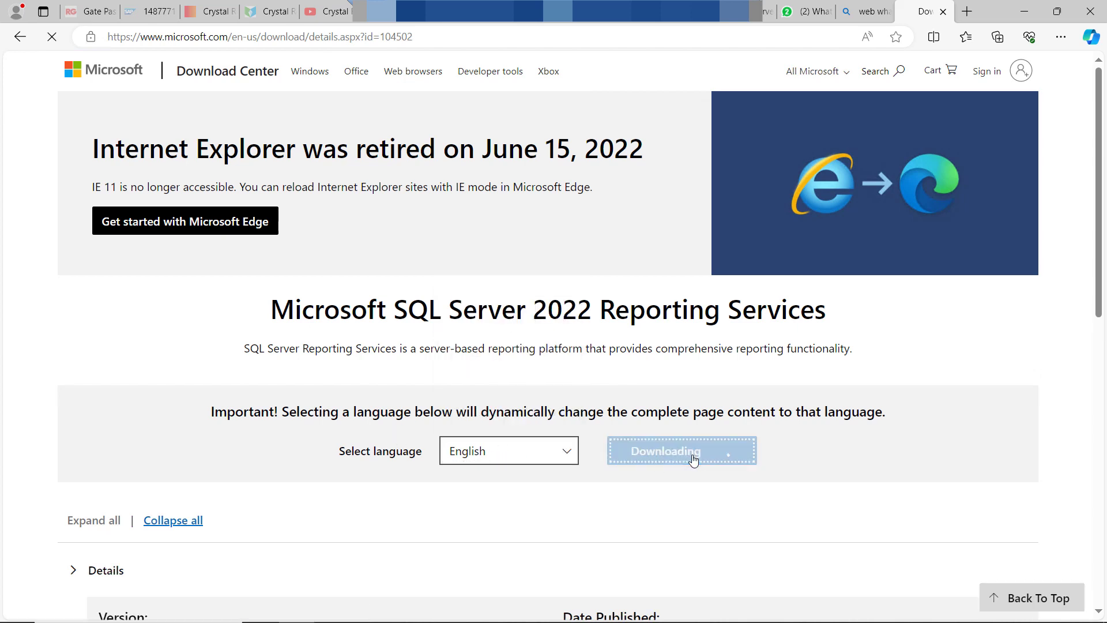
mouse_move(816, 94)
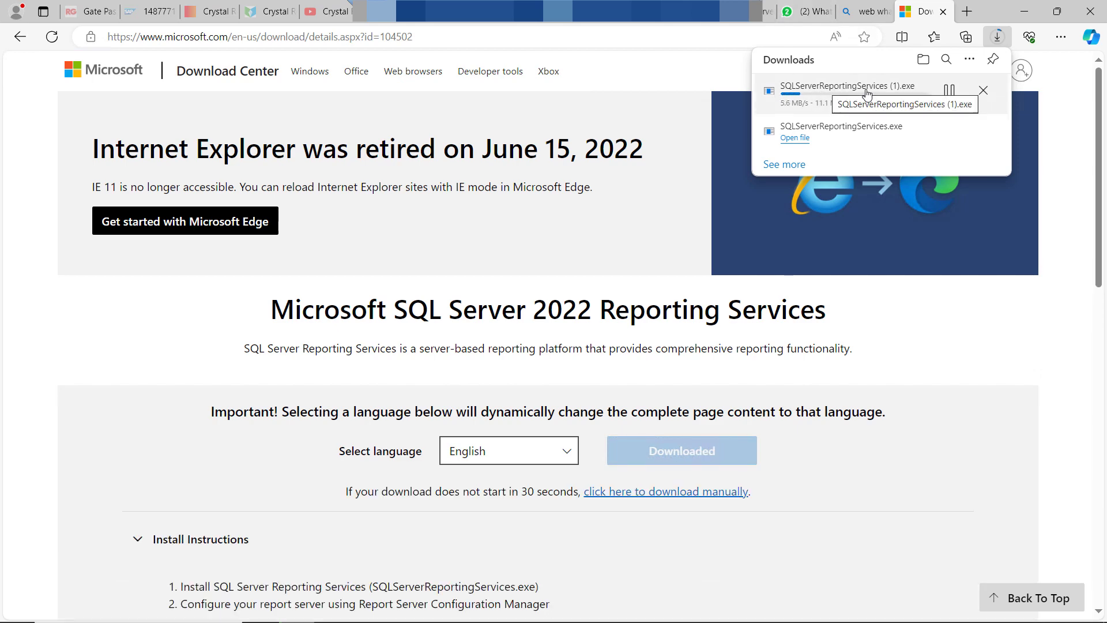
click(985, 92)
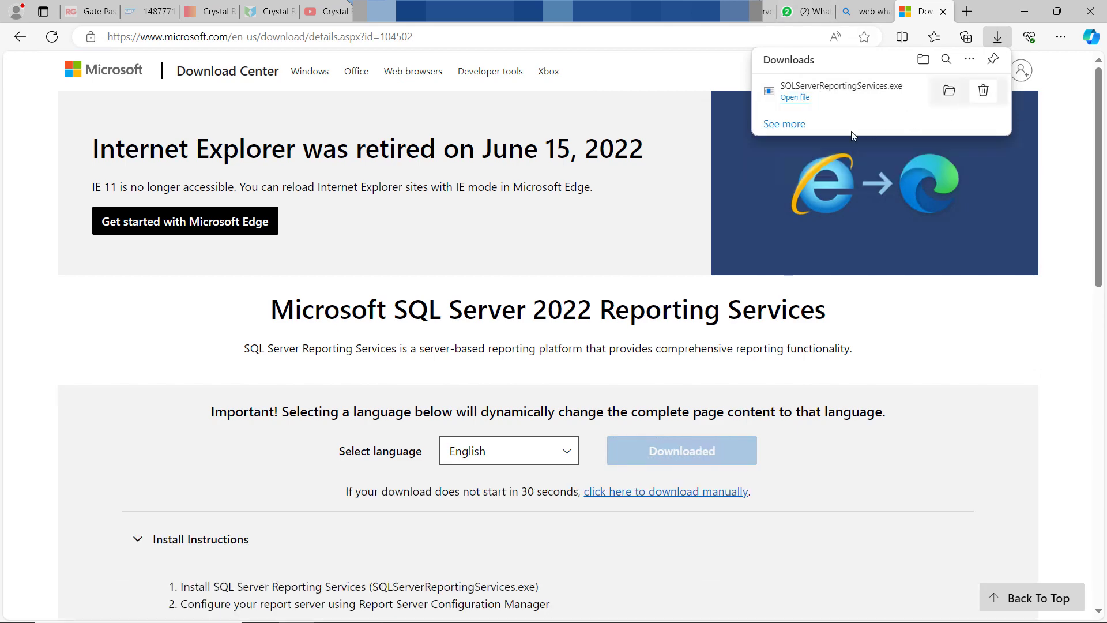
Step: Examine the Reporting Services download details, supported operating systems, other system requirements and install instructions
scroll(561, 306, down, 5)
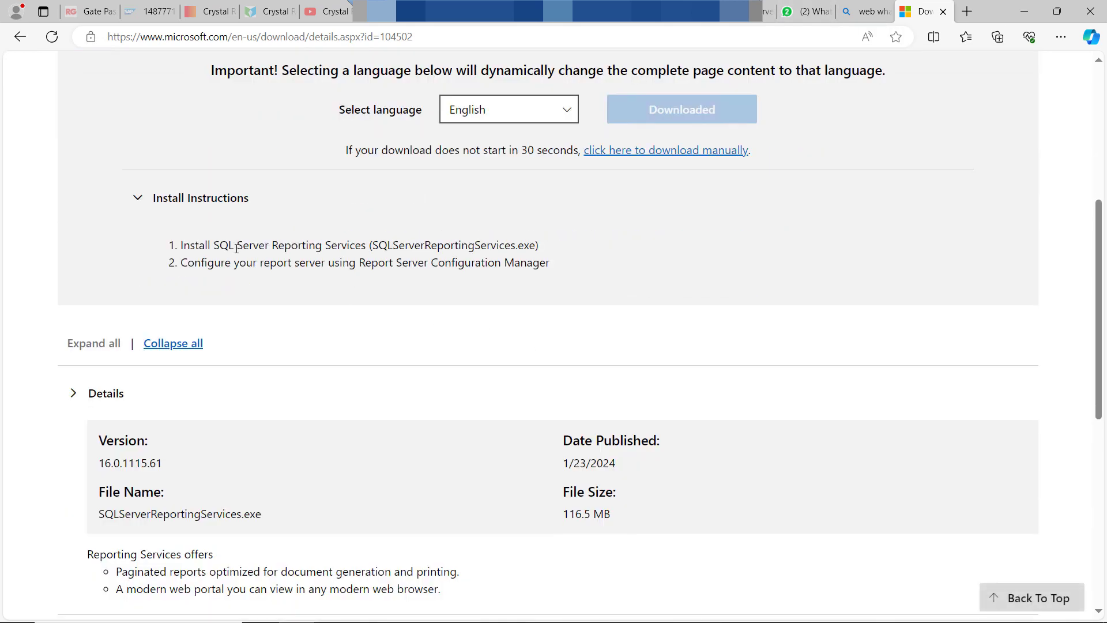
scroll(150, 378, down, 1)
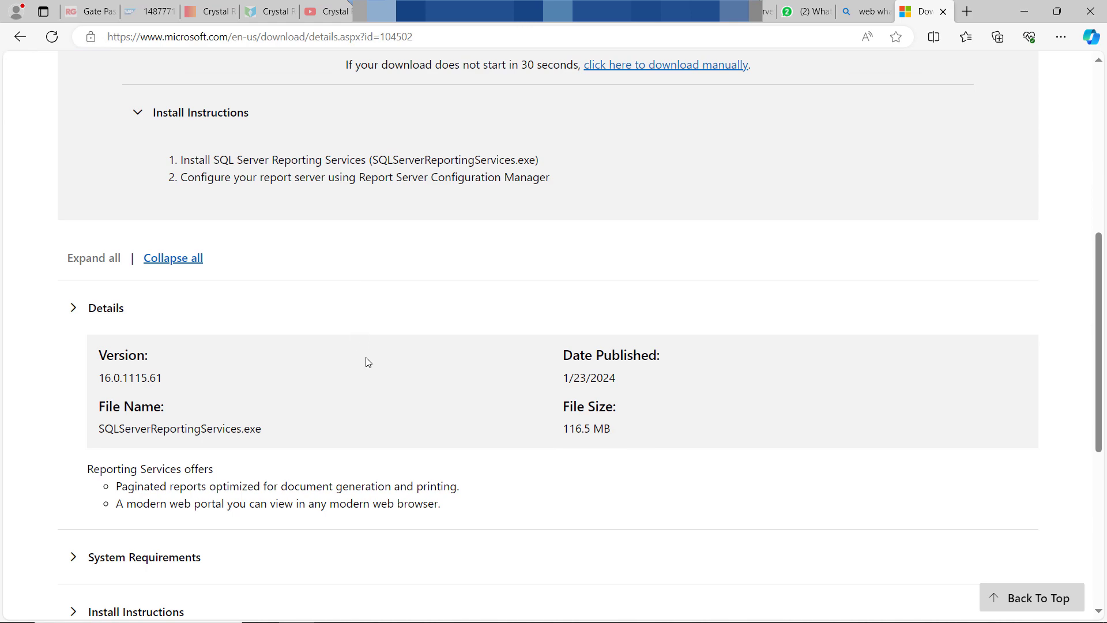
scroll(353, 427, down, 3)
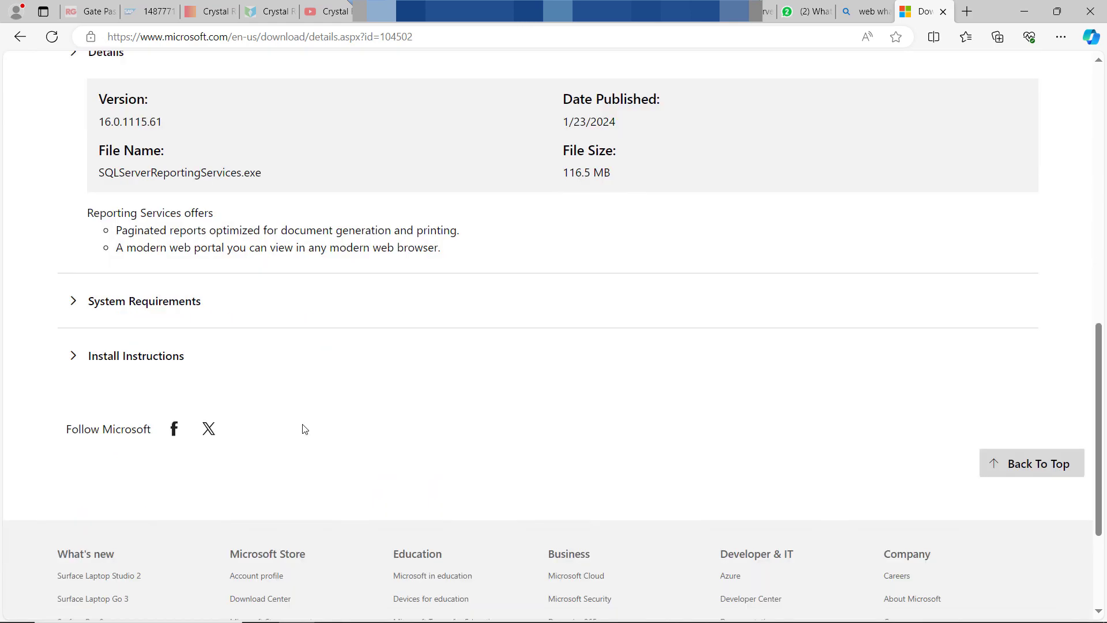
click(73, 305)
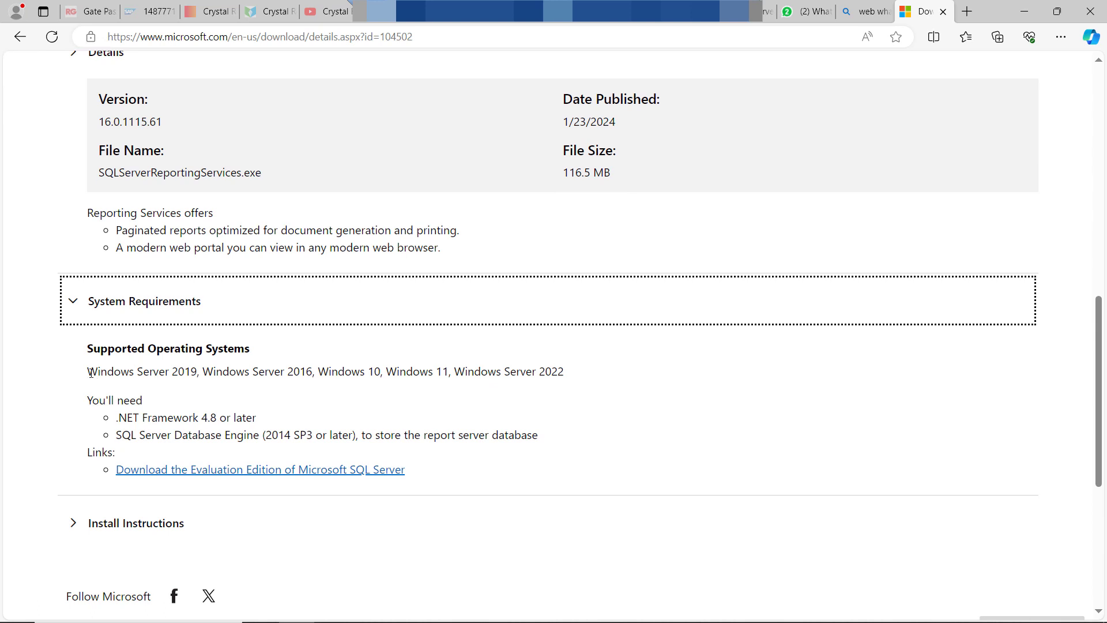
drag(91, 373, 301, 374)
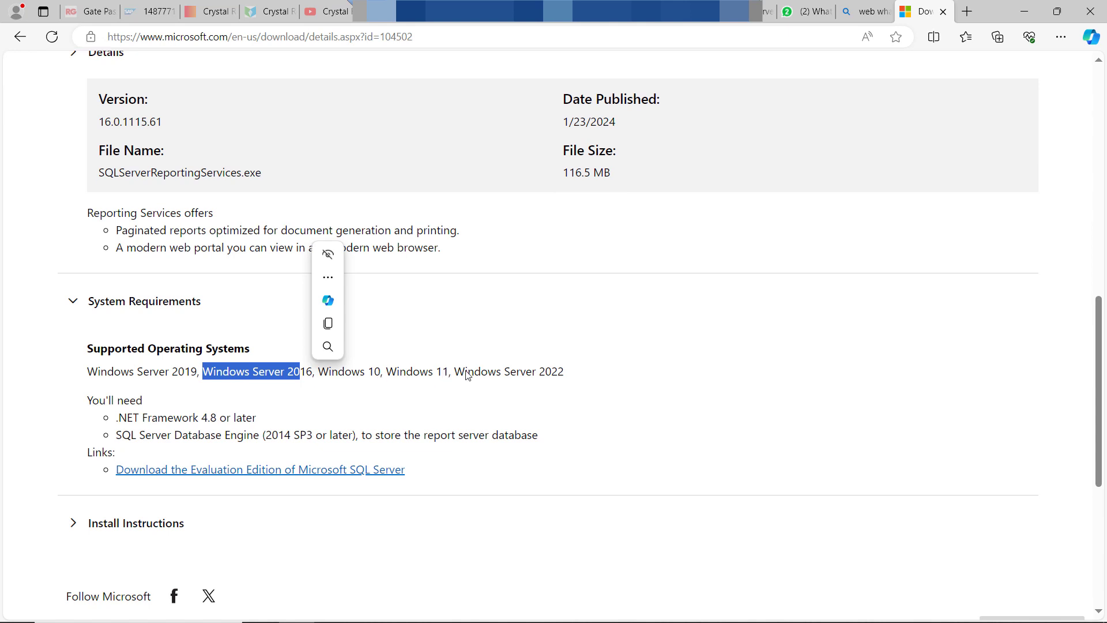
click(129, 401)
scroll(163, 393, down, 1)
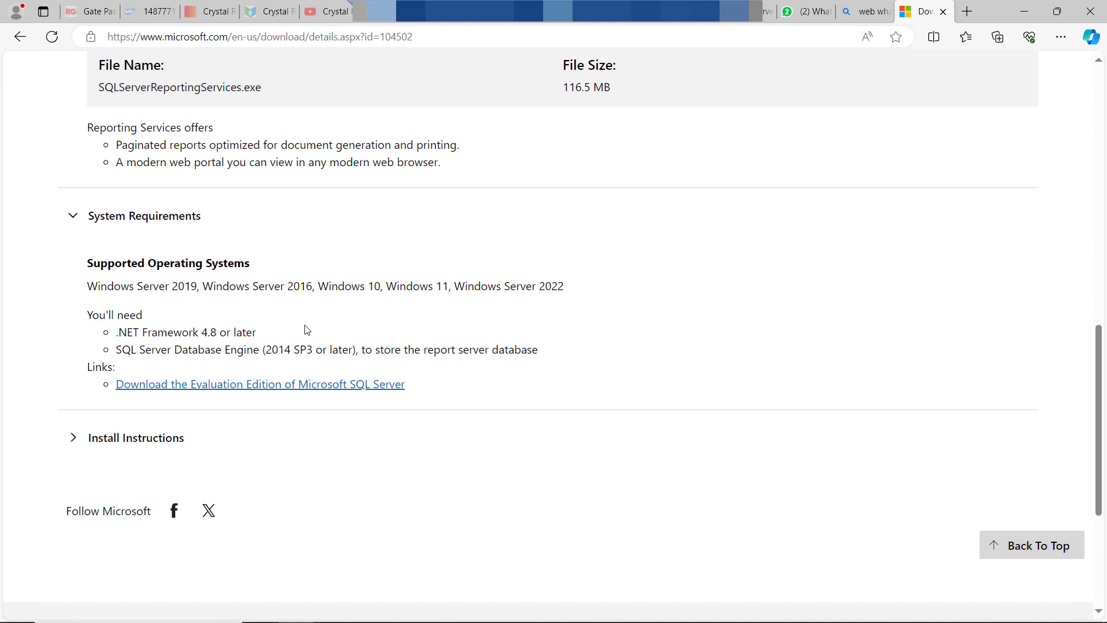
scroll(144, 352, down, 1)
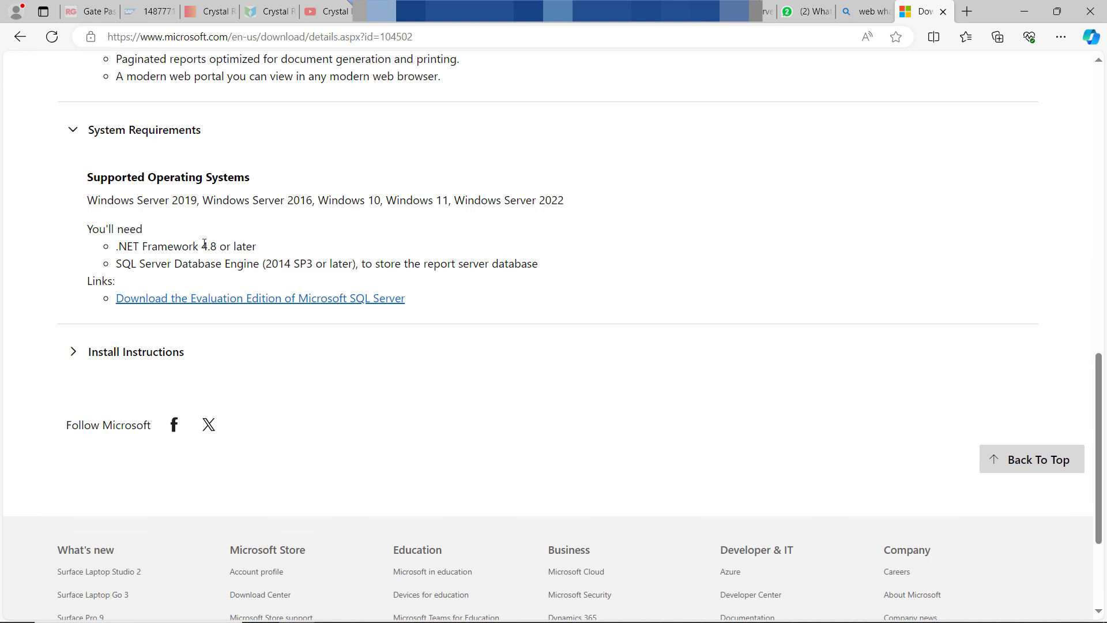
click(74, 354)
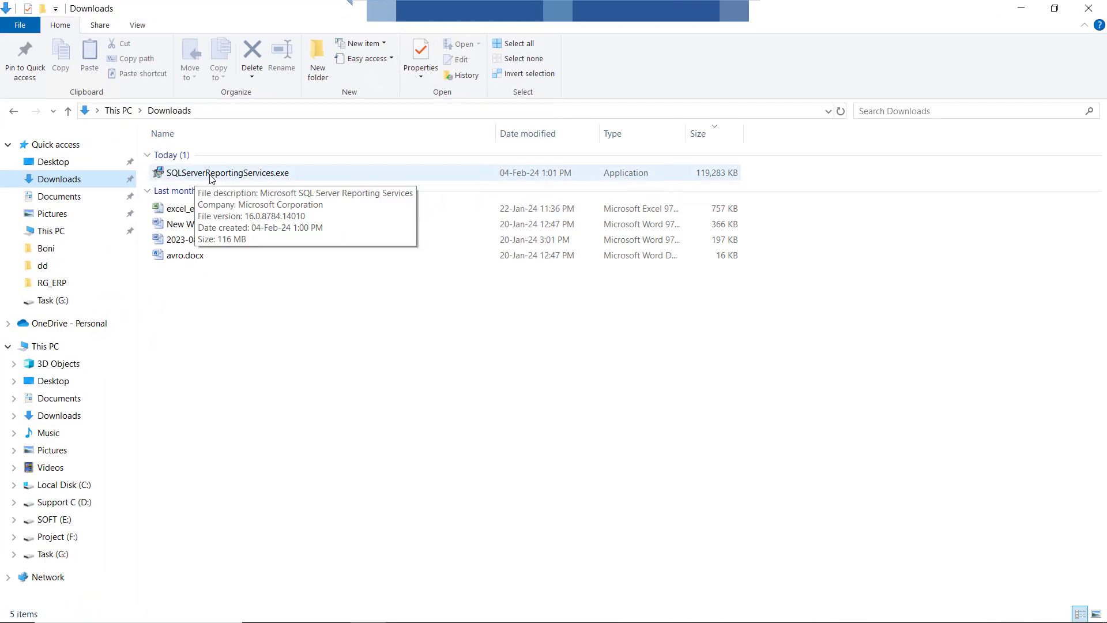
Step: Run SQLServerReportingServices.exe from the Downloads folder in File Explorer and begin installing Reporting Services
click(249, 177)
double_click(250, 177)
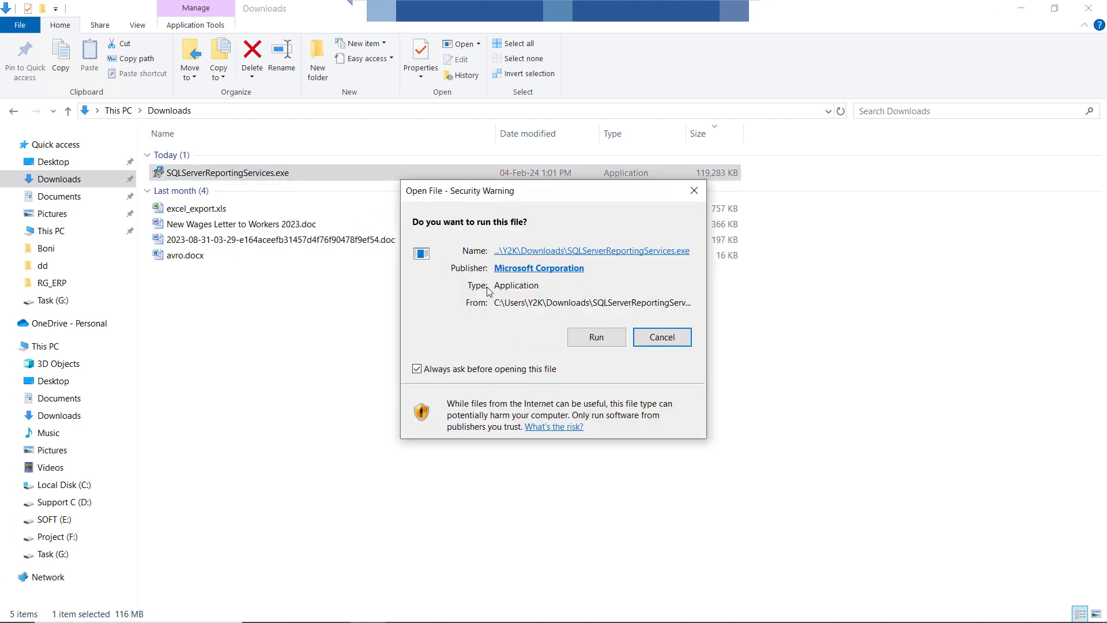
click(597, 339)
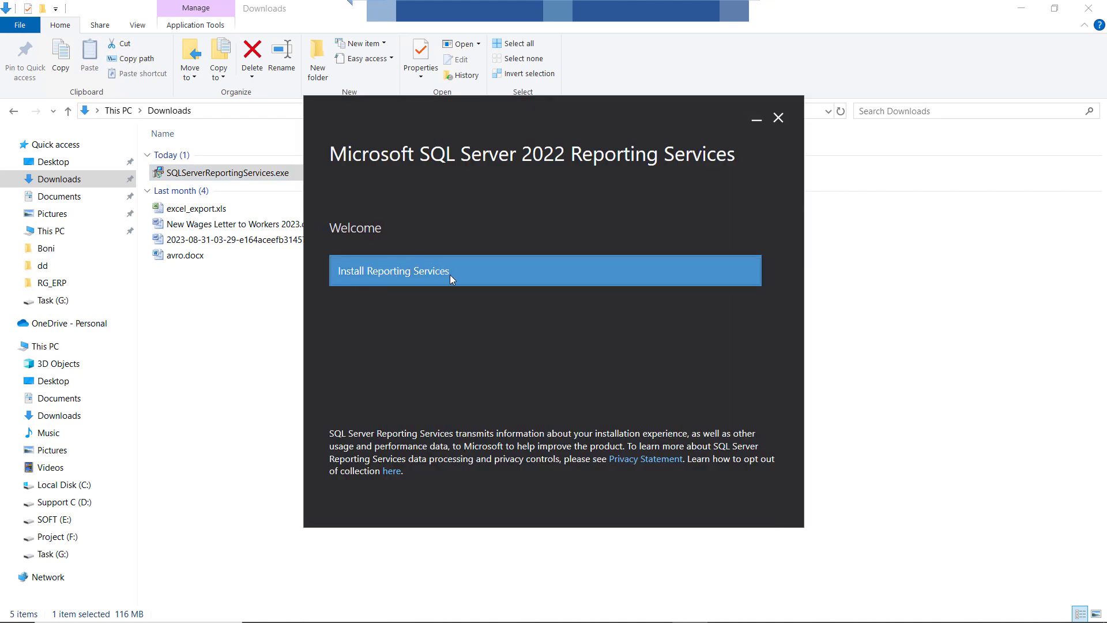
click(448, 279)
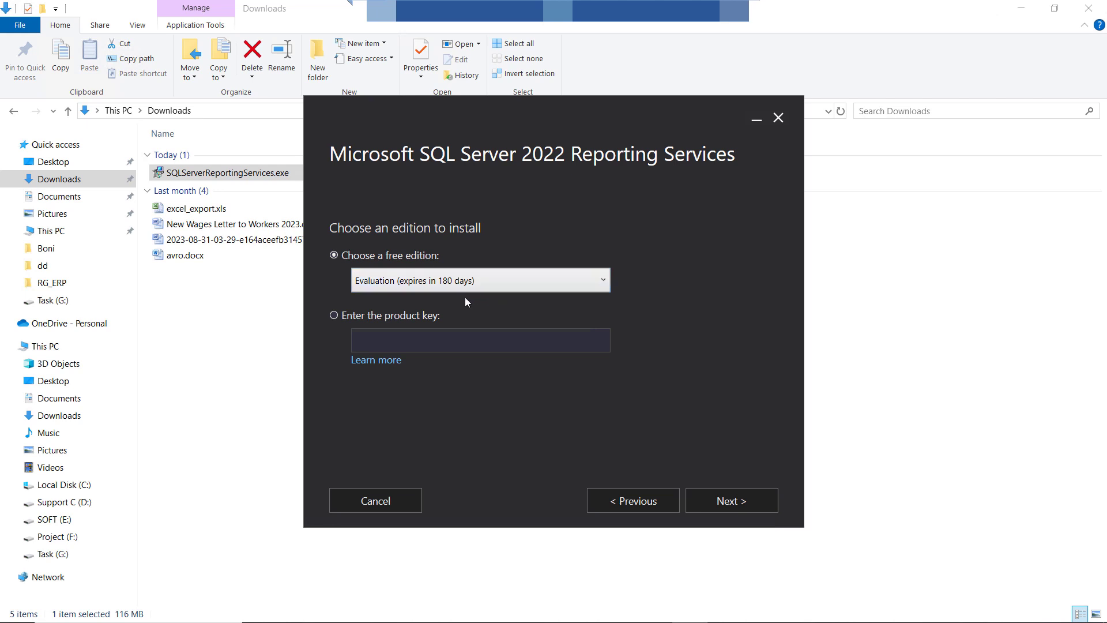
Step: Choose the free Developer edition for the Reporting Services installation and continue to the license terms
click(601, 281)
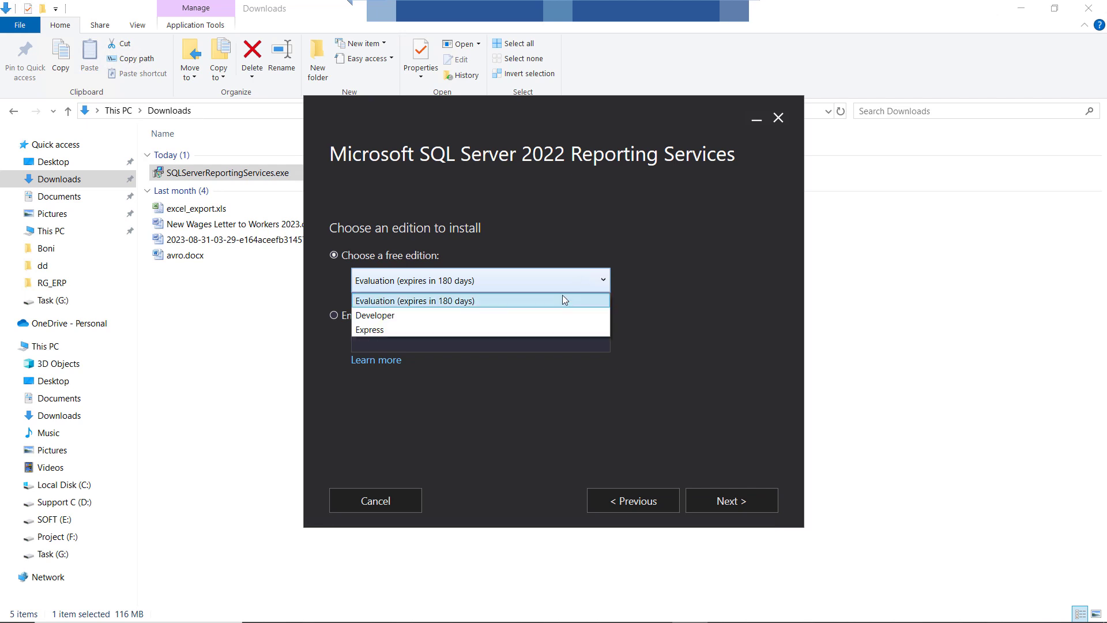
click(391, 314)
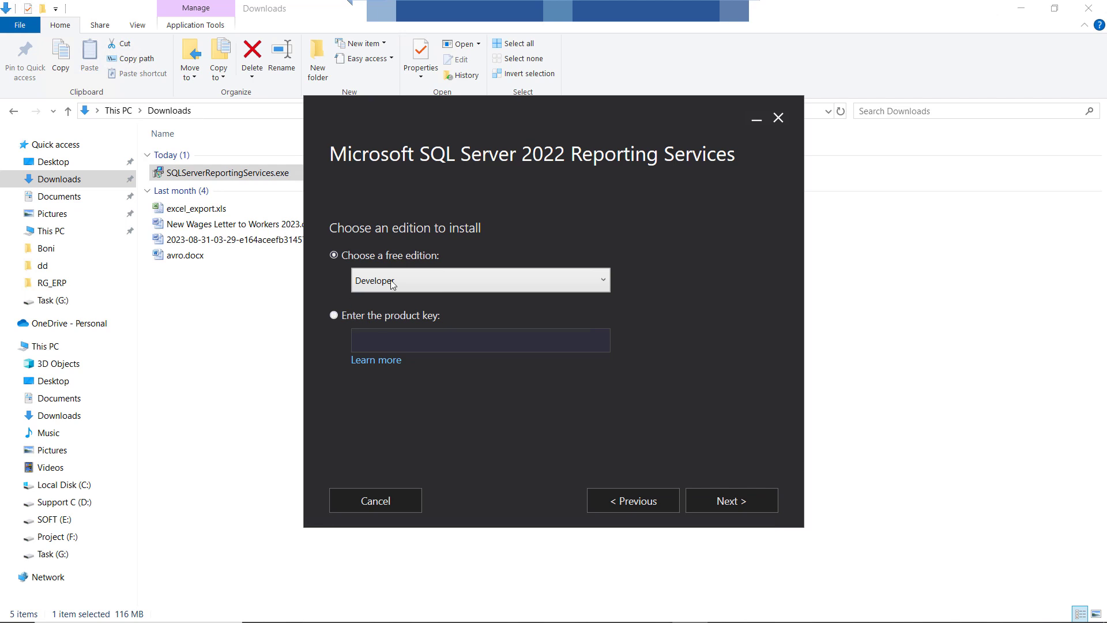
click(451, 291)
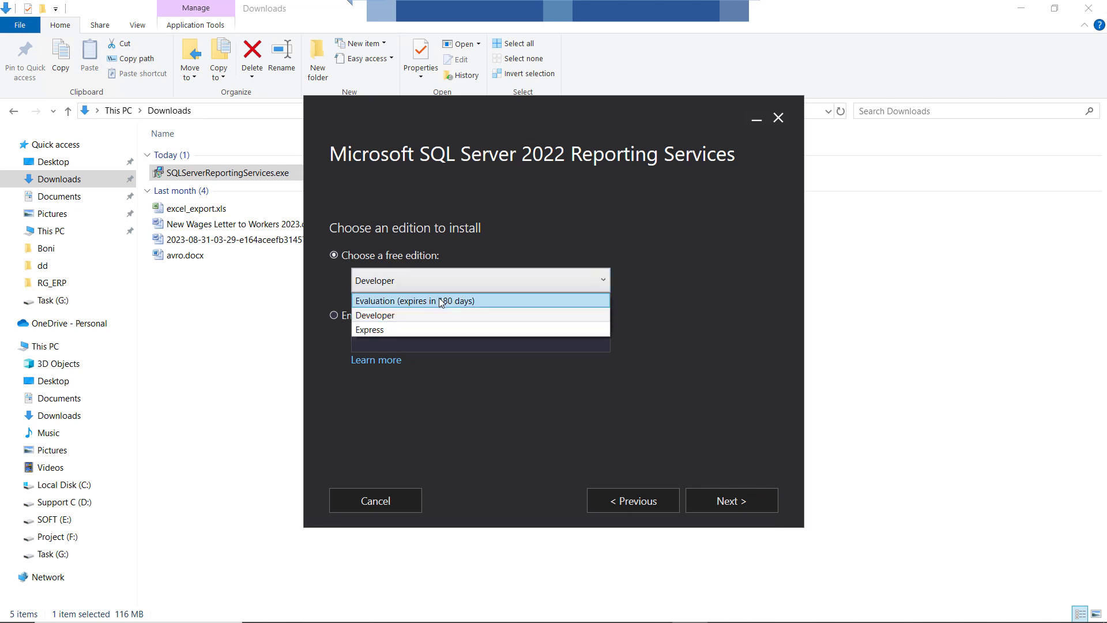
click(441, 300)
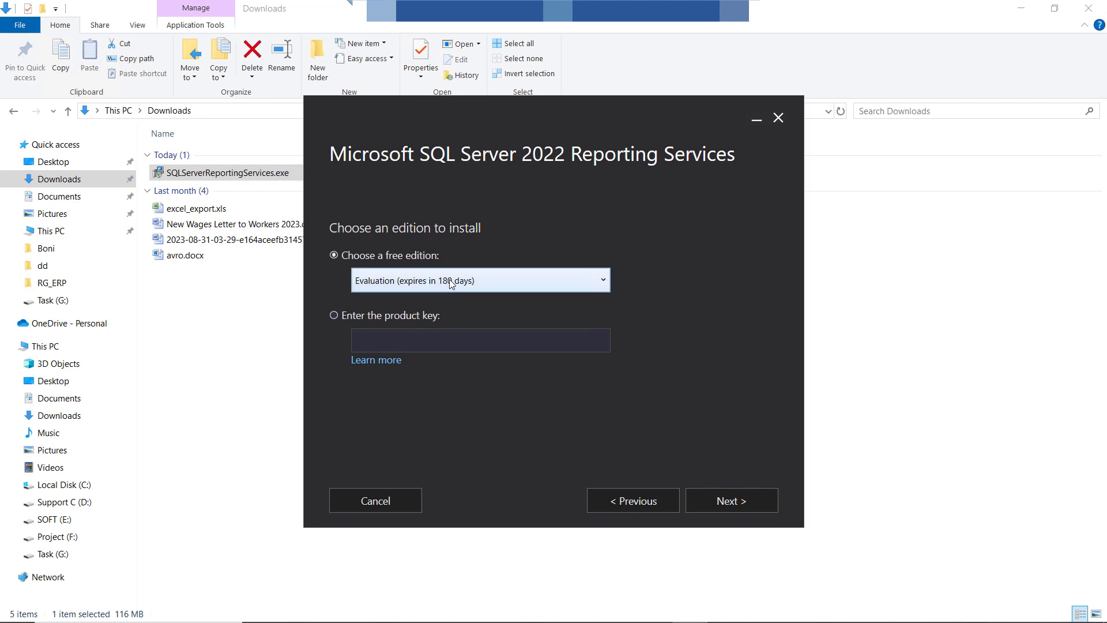
click(450, 284)
click(390, 312)
click(732, 499)
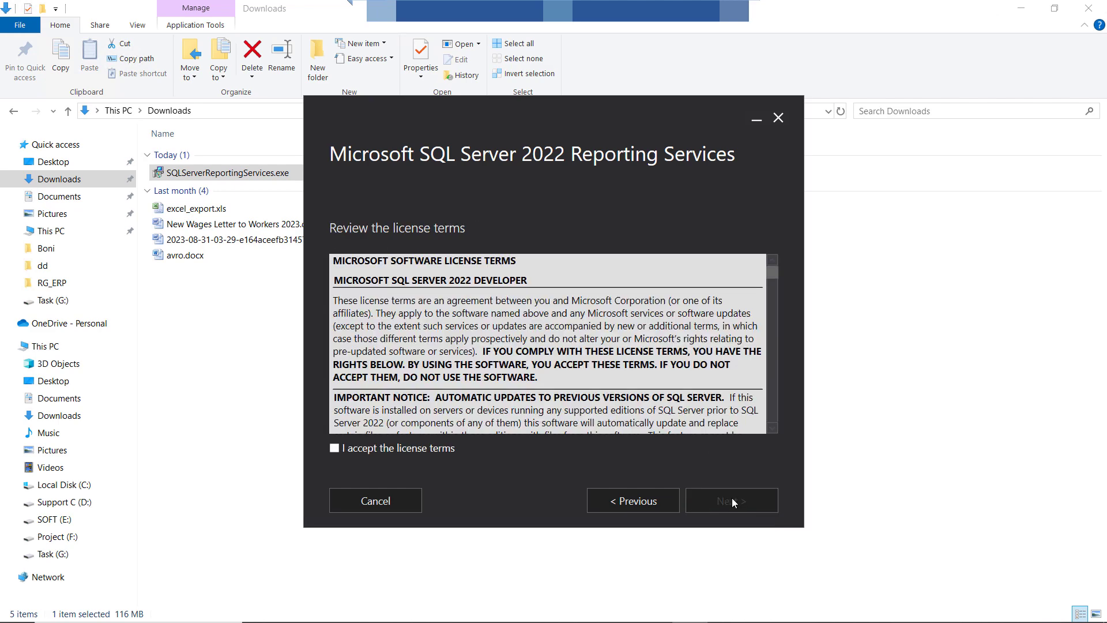
Step: Accept the license terms and install Reporting Services only in C:\Program Files\Microsoft SQL Server Reporting Services
click(335, 448)
click(742, 502)
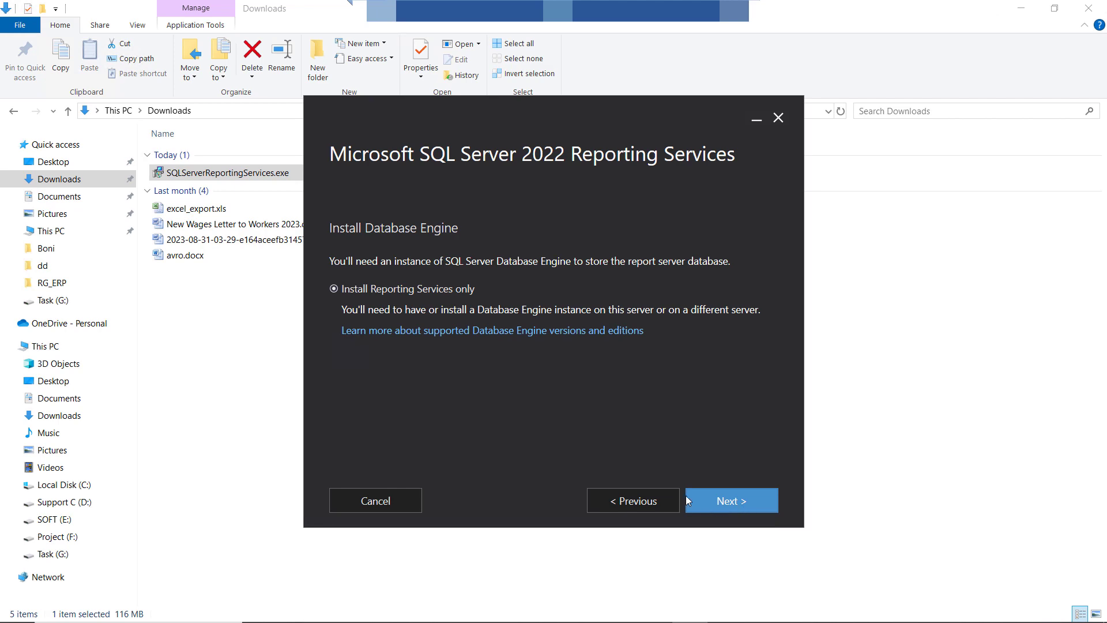
click(736, 501)
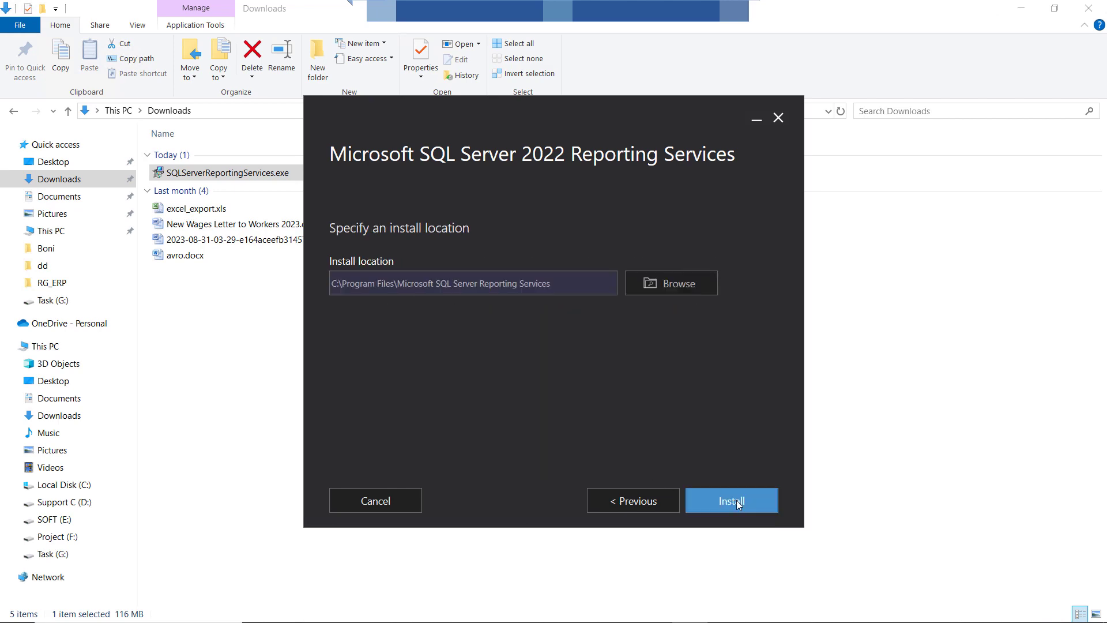
click(736, 500)
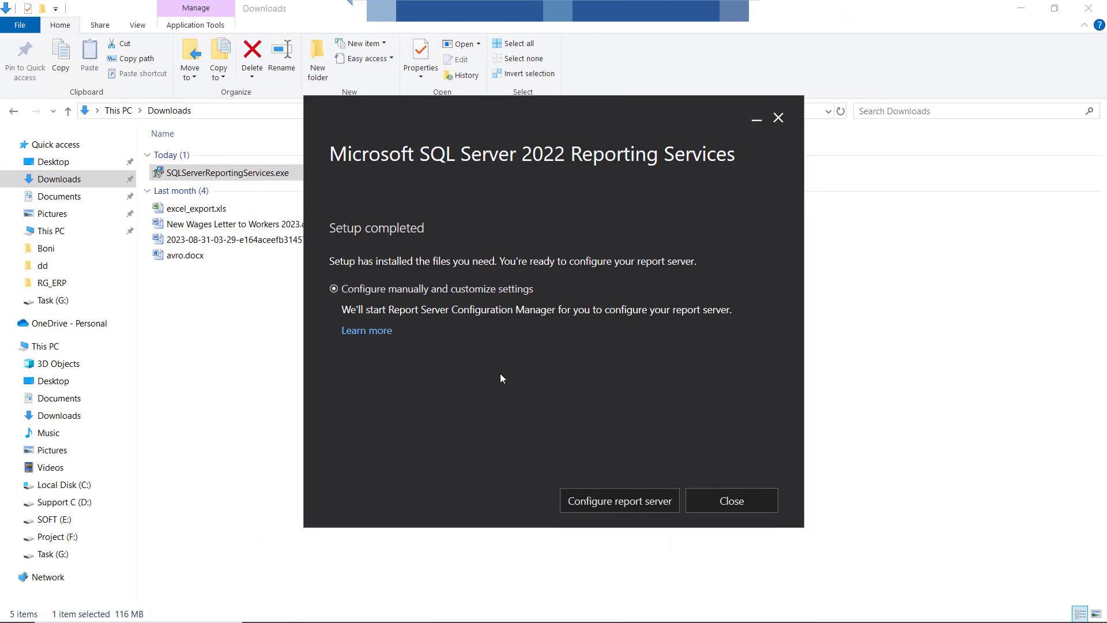
Step: Launch Report Server Configuration Manager from the finished setup and connect to the SSRS instance on server DESKTOP-OL53CCF
click(599, 503)
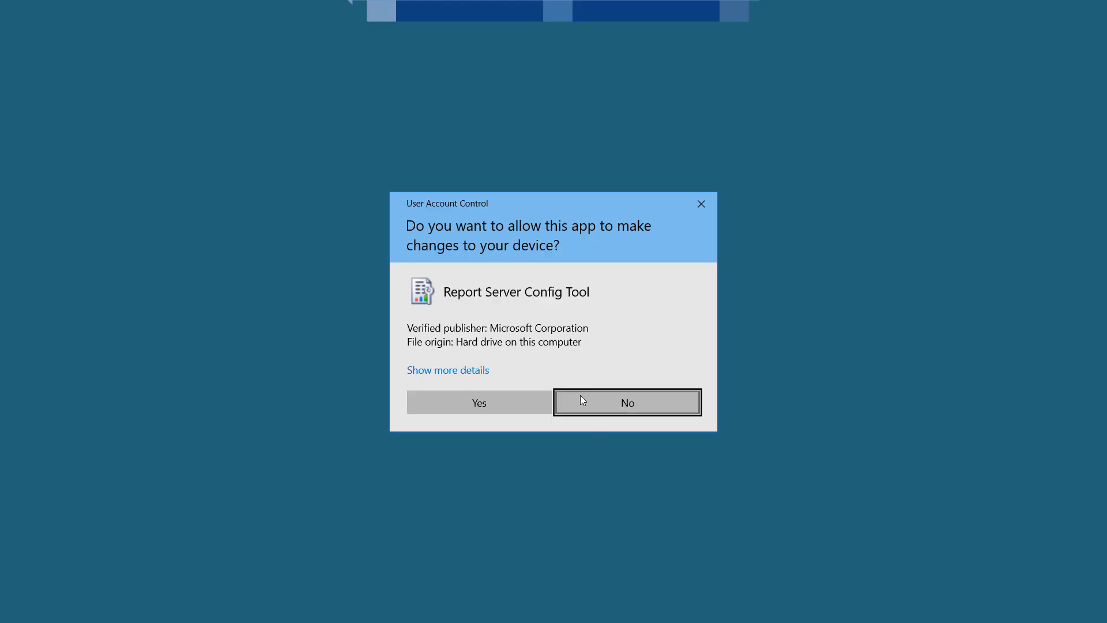
click(490, 403)
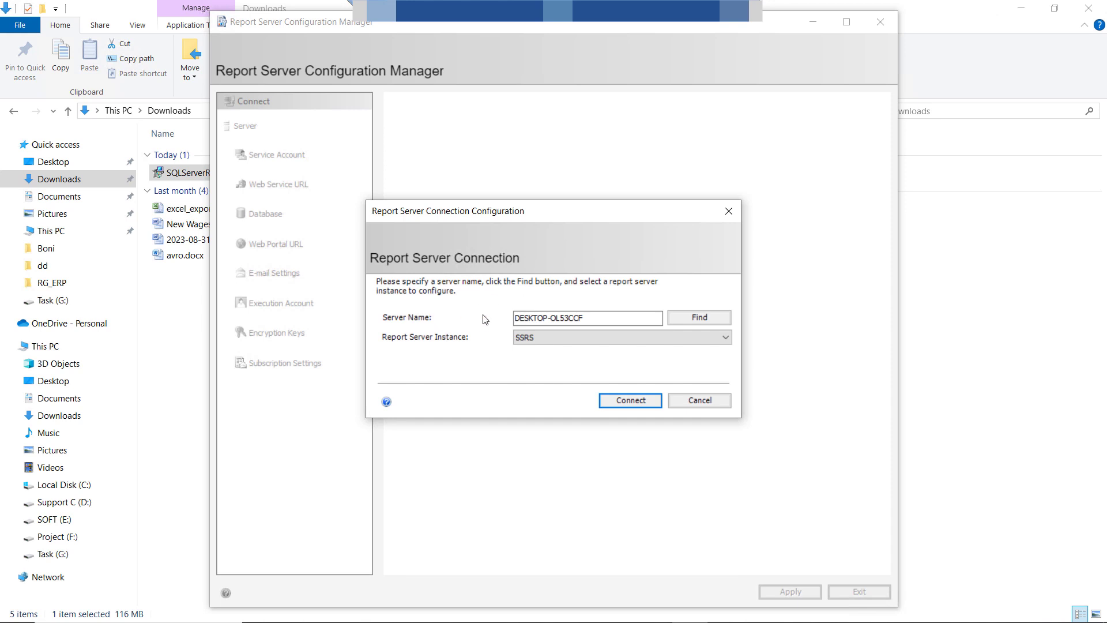
click(599, 319)
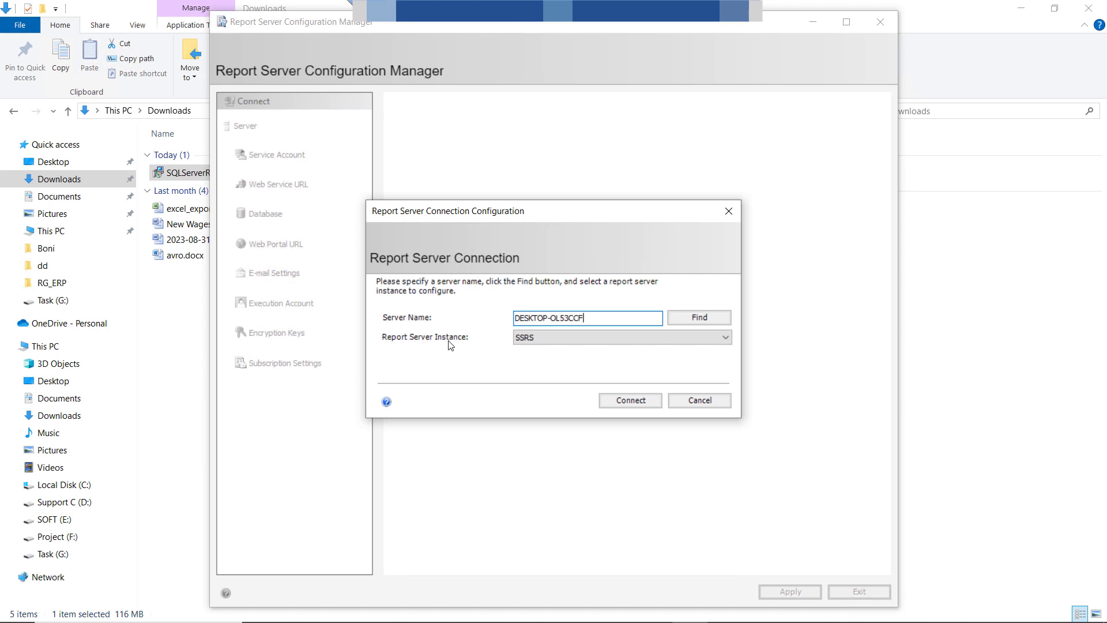
click(575, 340)
click(503, 350)
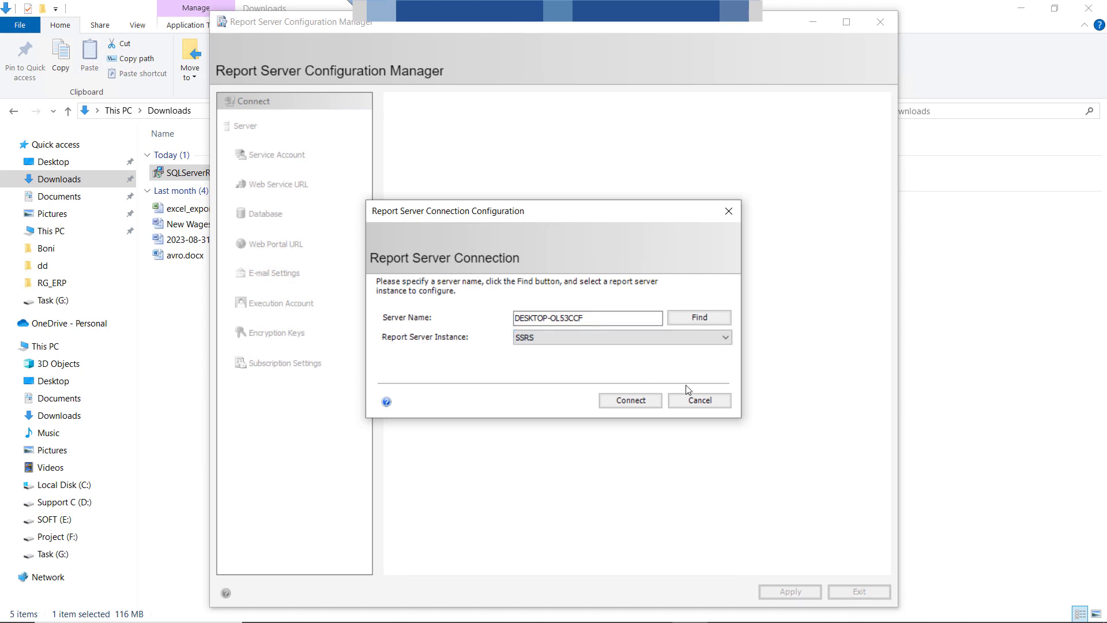
click(627, 402)
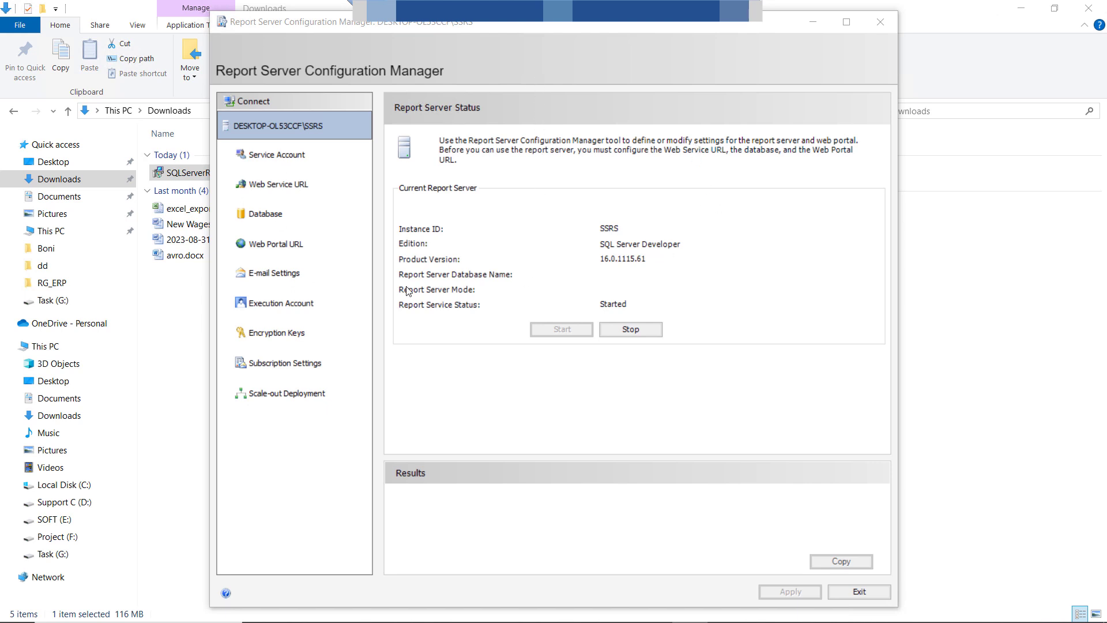
Step: Set the report server service account to the built-in Virtual Service Account and apply it
click(280, 161)
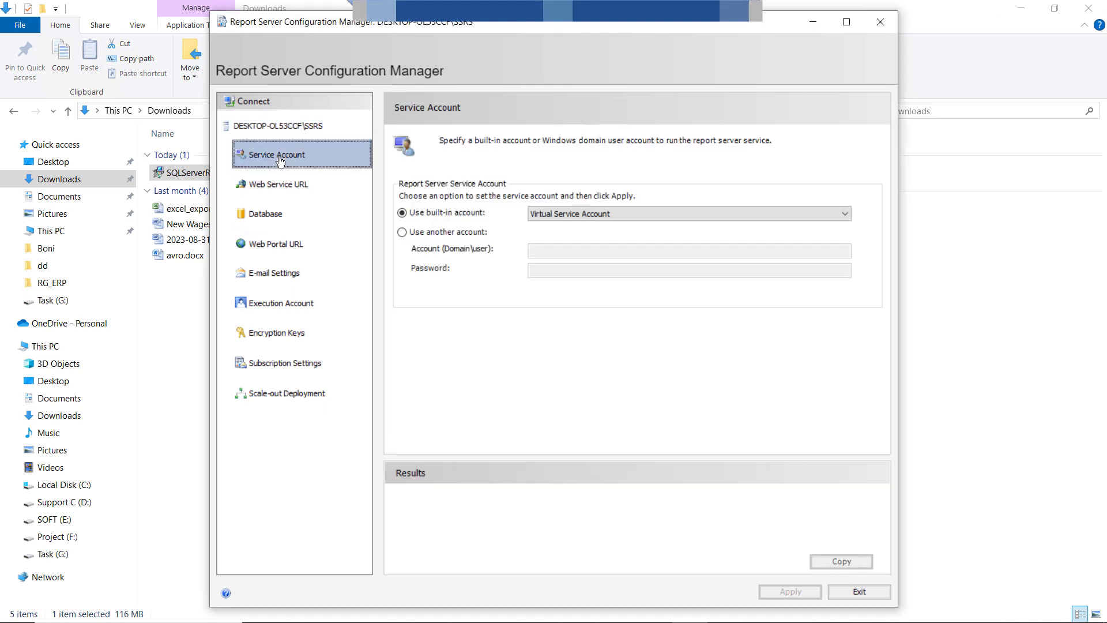
click(573, 215)
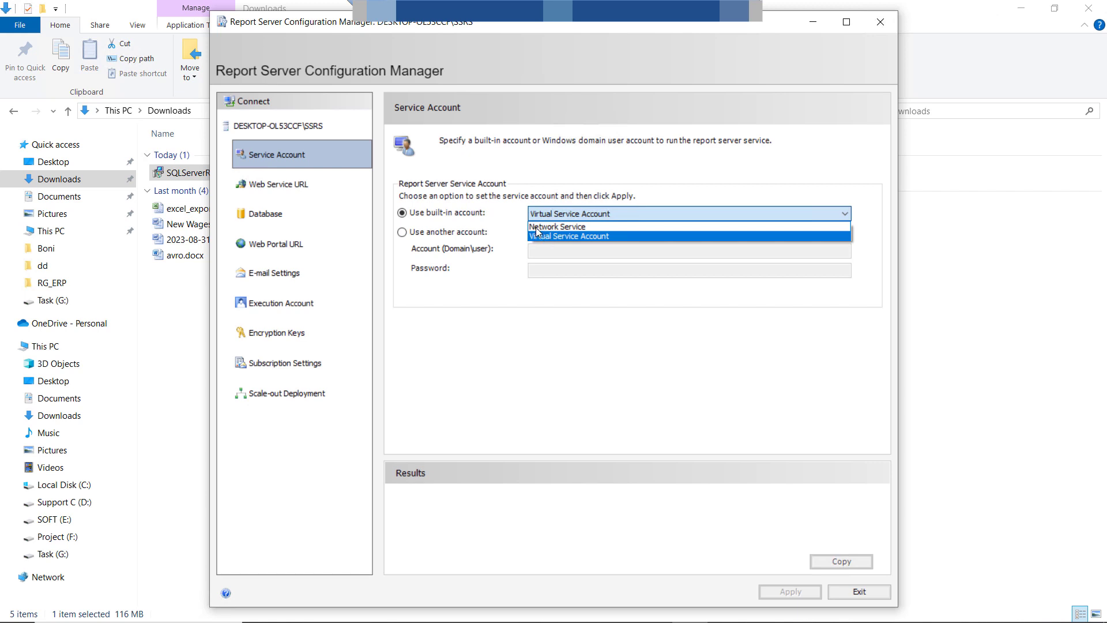
click(579, 174)
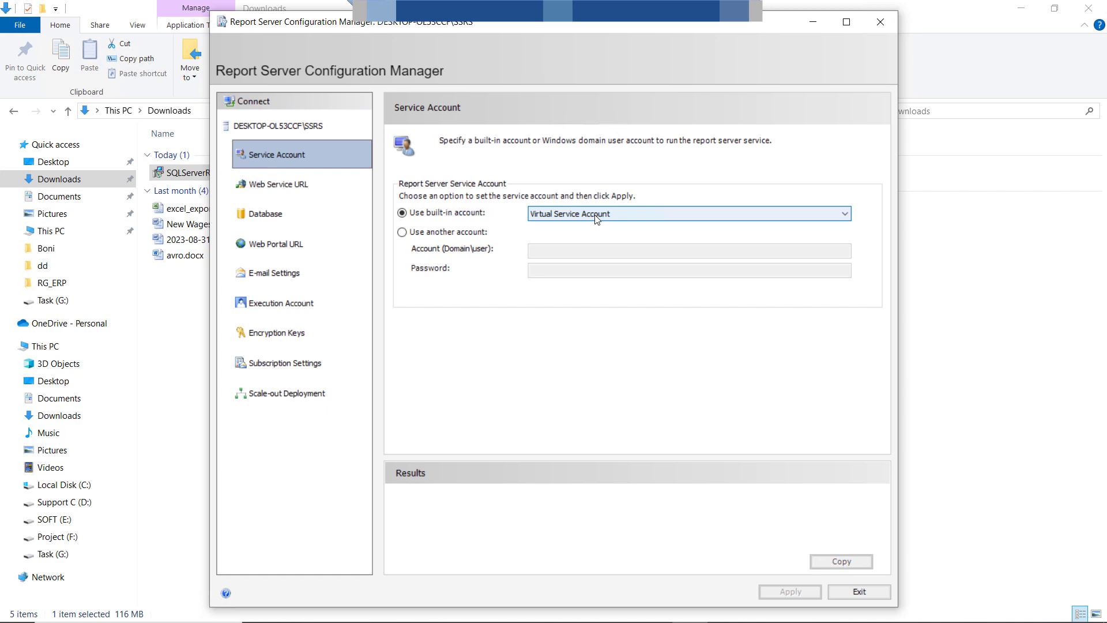
click(406, 234)
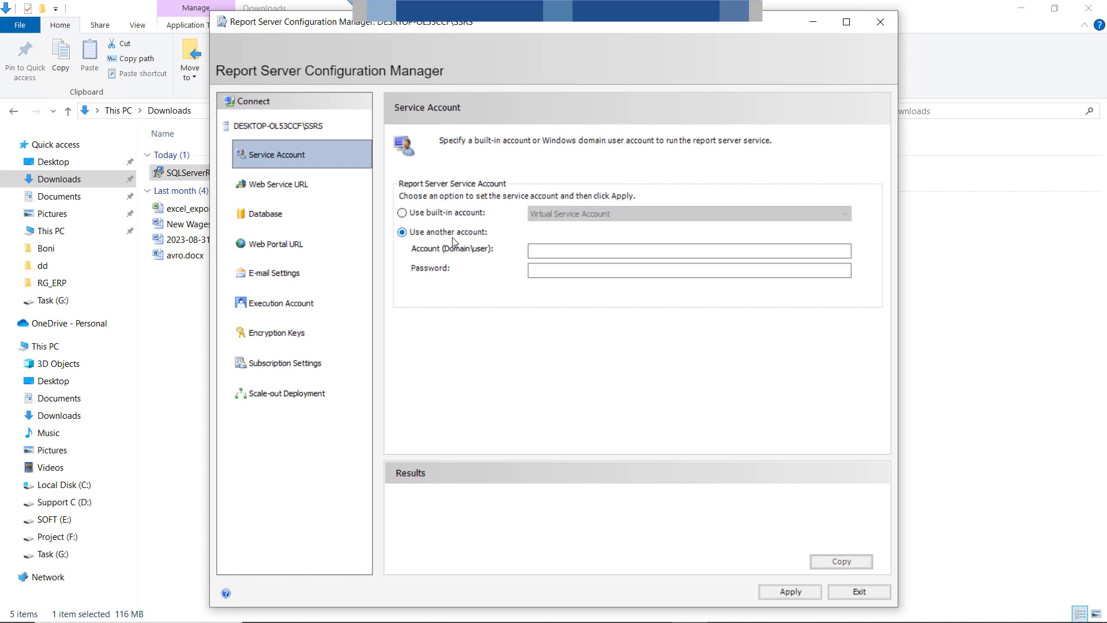
click(537, 249)
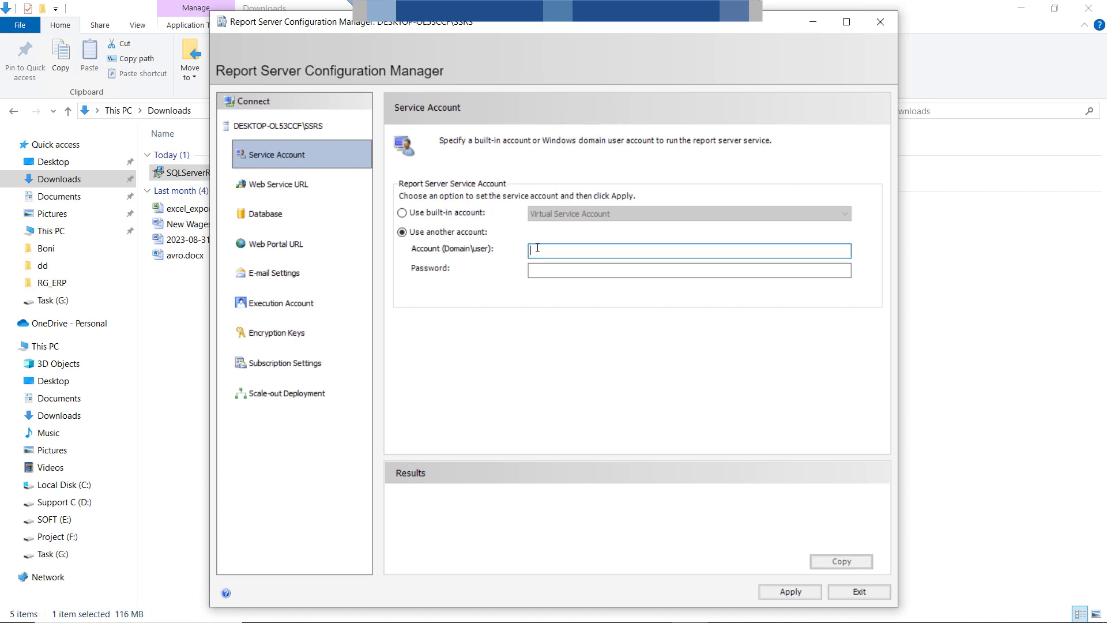
click(403, 214)
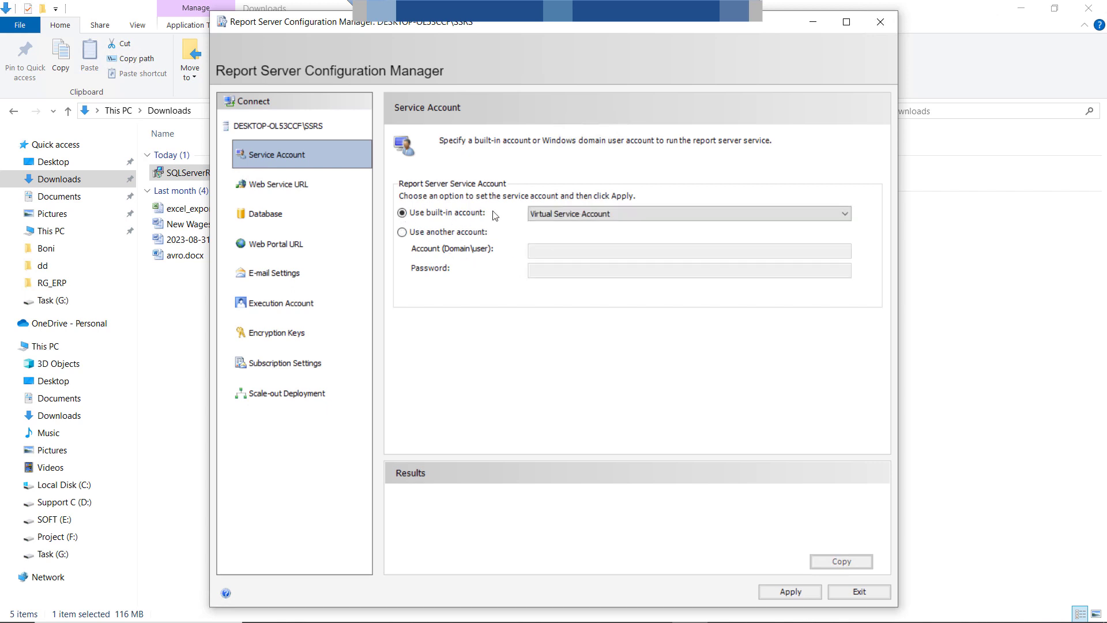
click(789, 592)
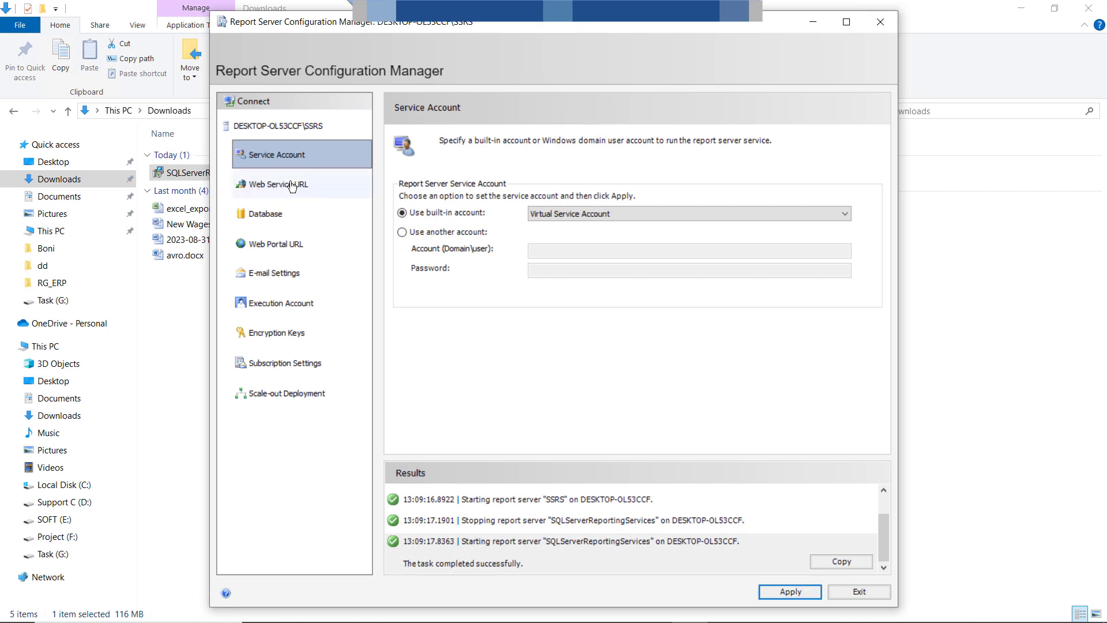
Step: Apply the default Web Service URL settings with virtual directory ReportServer, all assigned IP addresses and TCP port 80
click(292, 186)
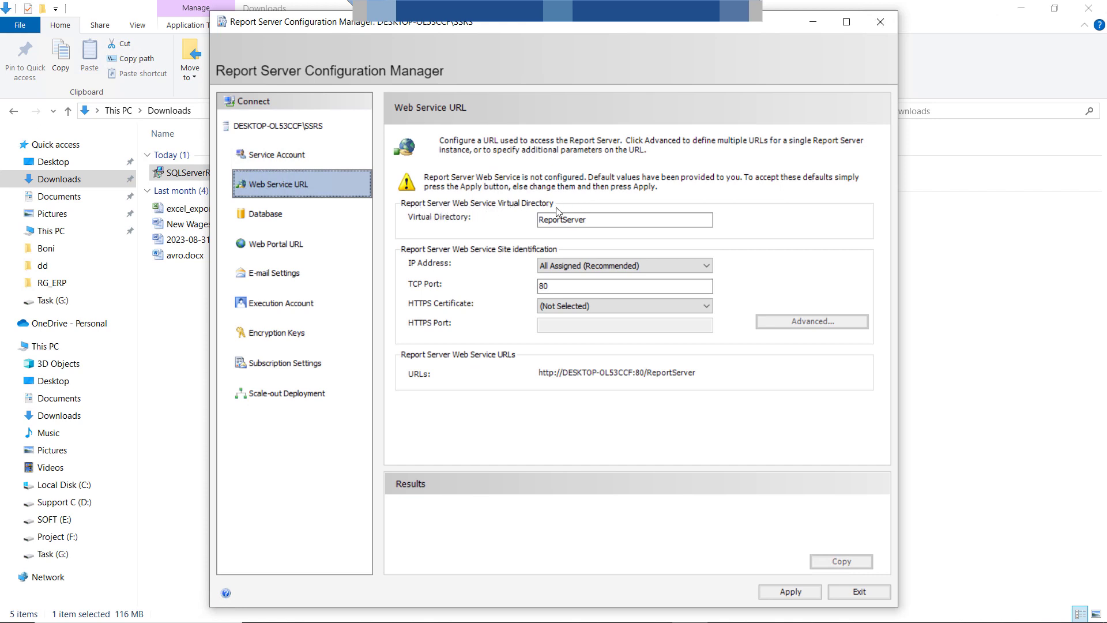
click(577, 224)
click(796, 592)
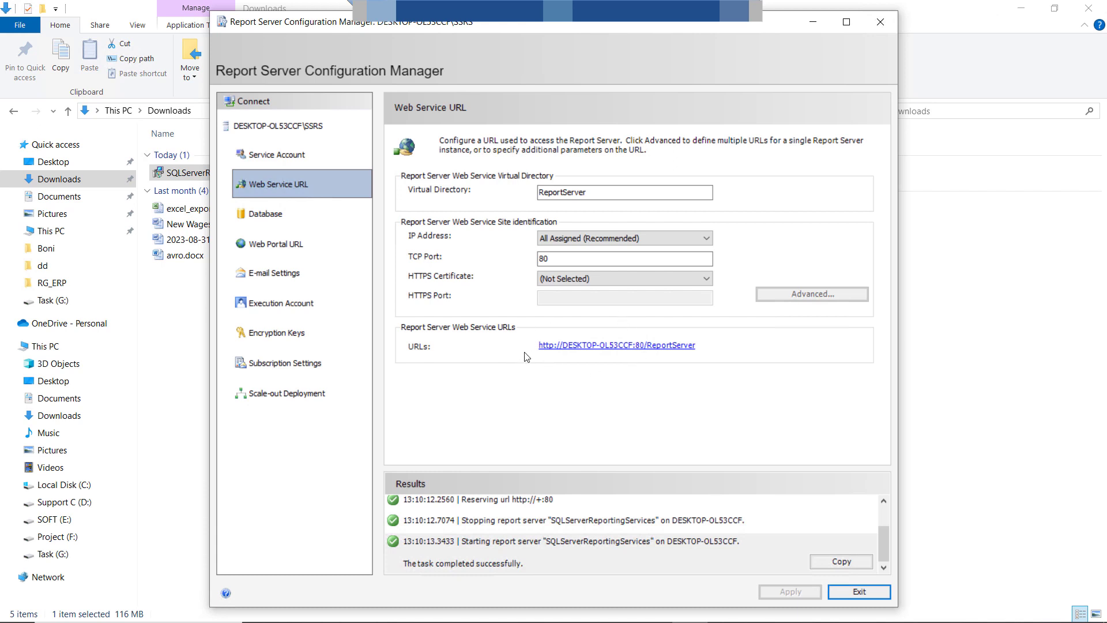
Step: Start changing the report server database and choose to create a new report server database
click(279, 222)
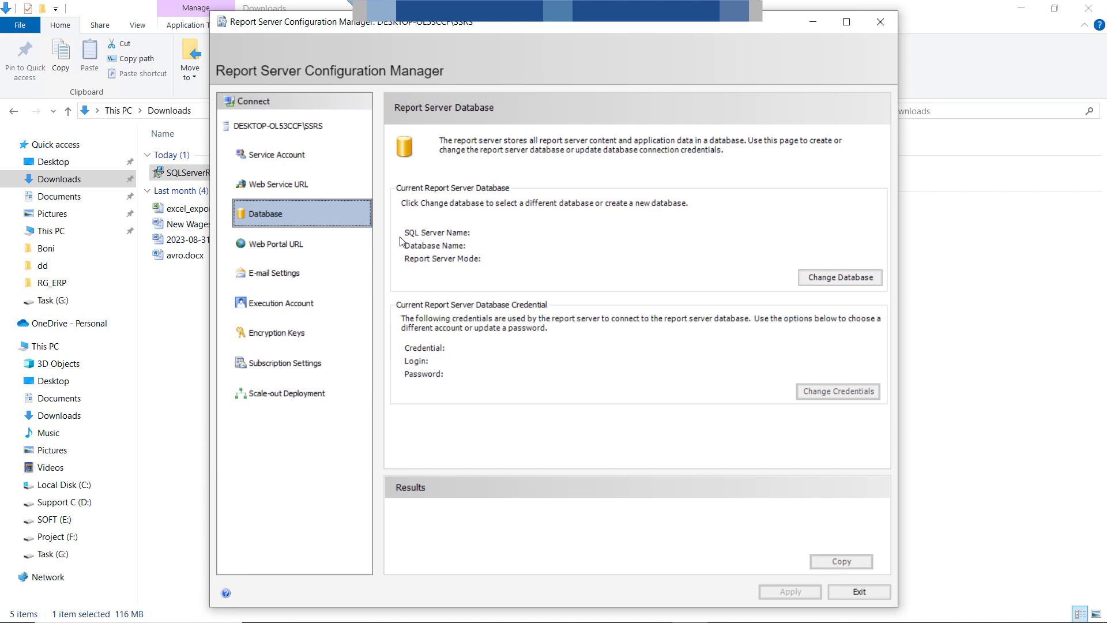
click(839, 280)
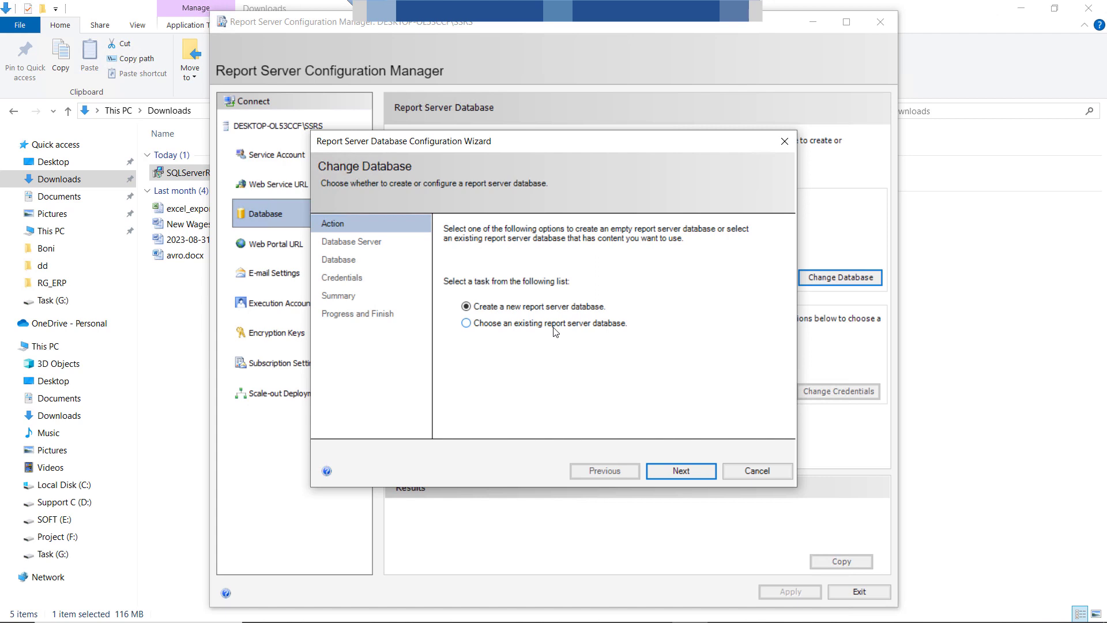
click(466, 324)
click(466, 307)
click(680, 470)
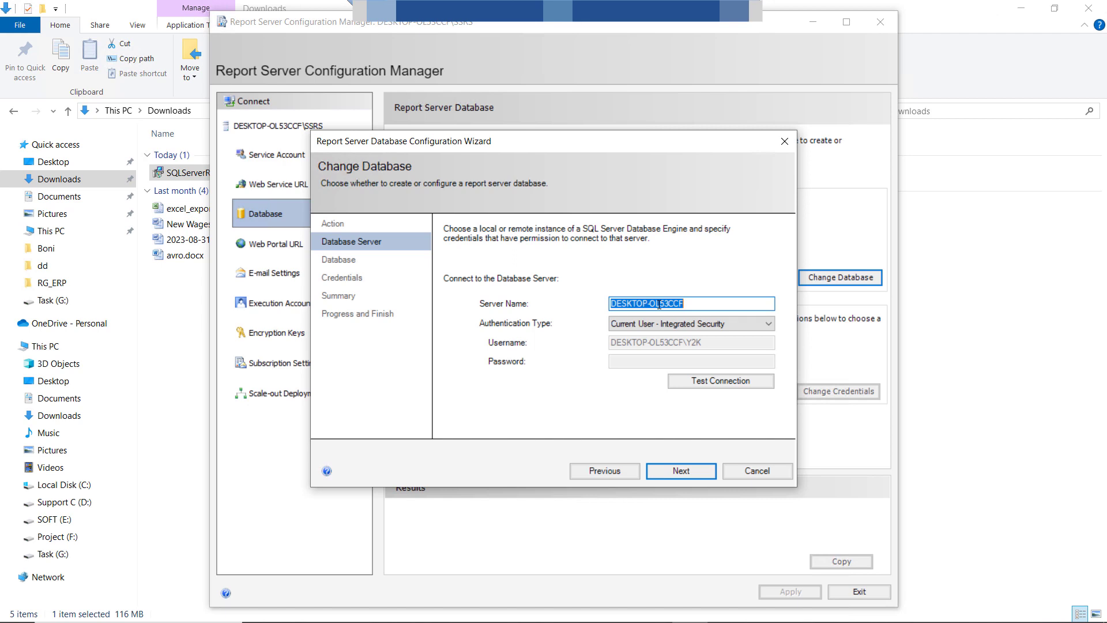
Step: Test the connection to database server DESKTOP-OL53CCF using Current User - Integrated Security authentication
click(686, 305)
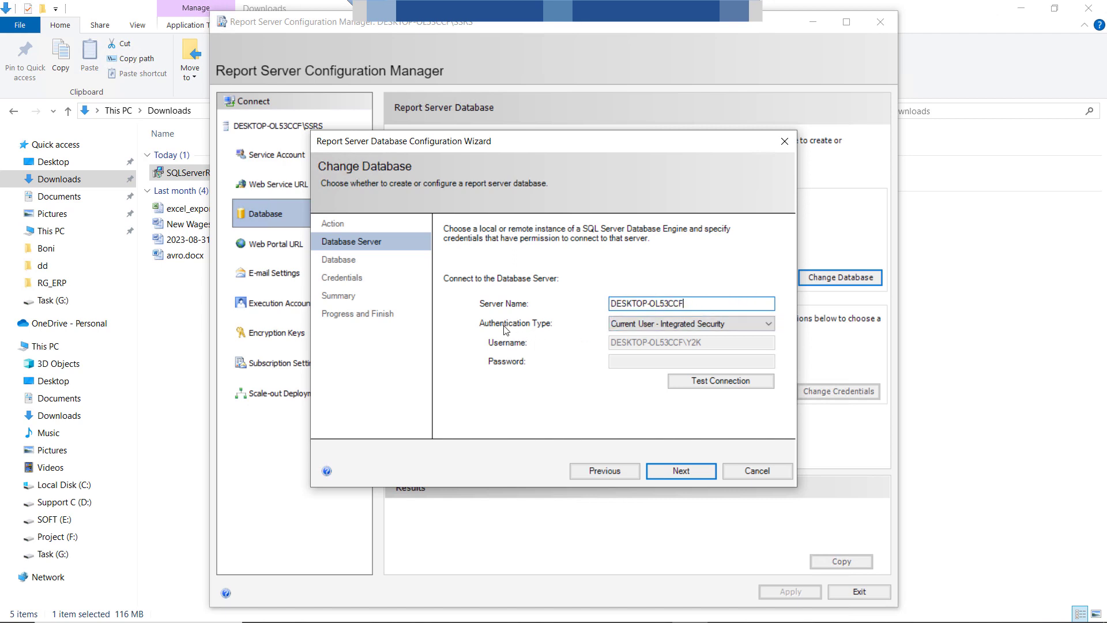
click(695, 325)
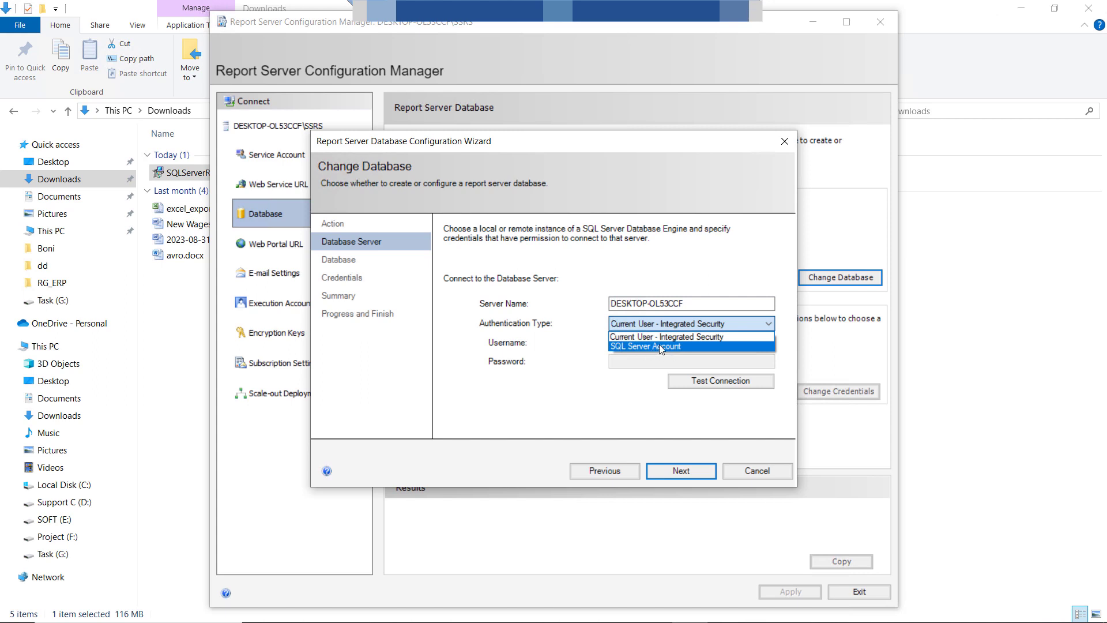
click(663, 325)
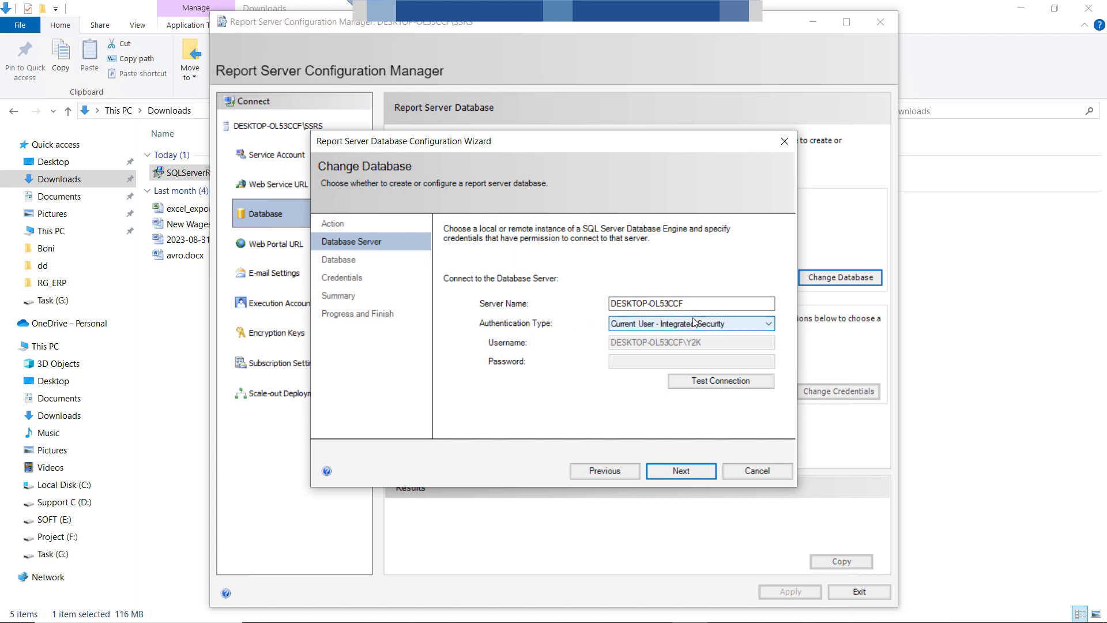
click(730, 383)
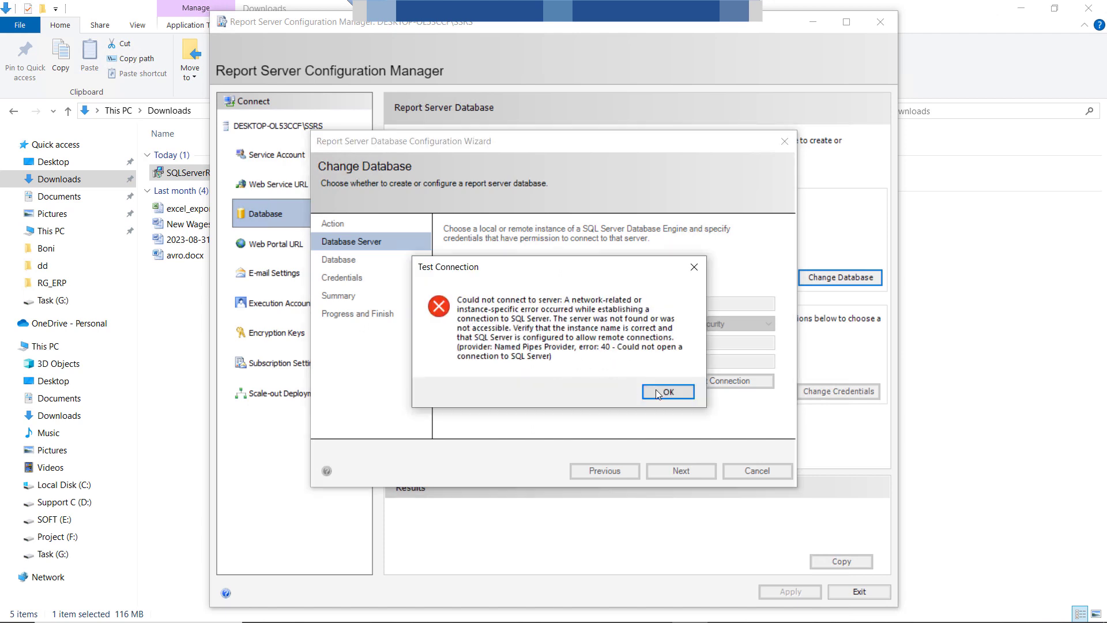
click(668, 392)
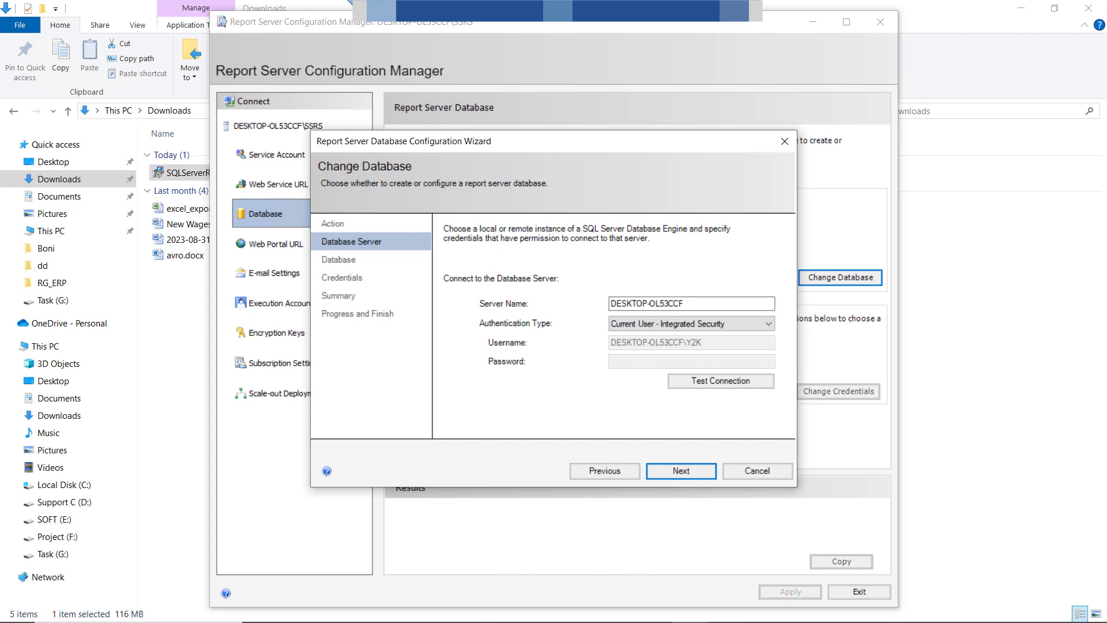
Step: Switch to SQL Server Management Studio and copy the server name DESKTOP-OL53CCF\SQLEXPRESS from a new Database Engine connection
click(449, 609)
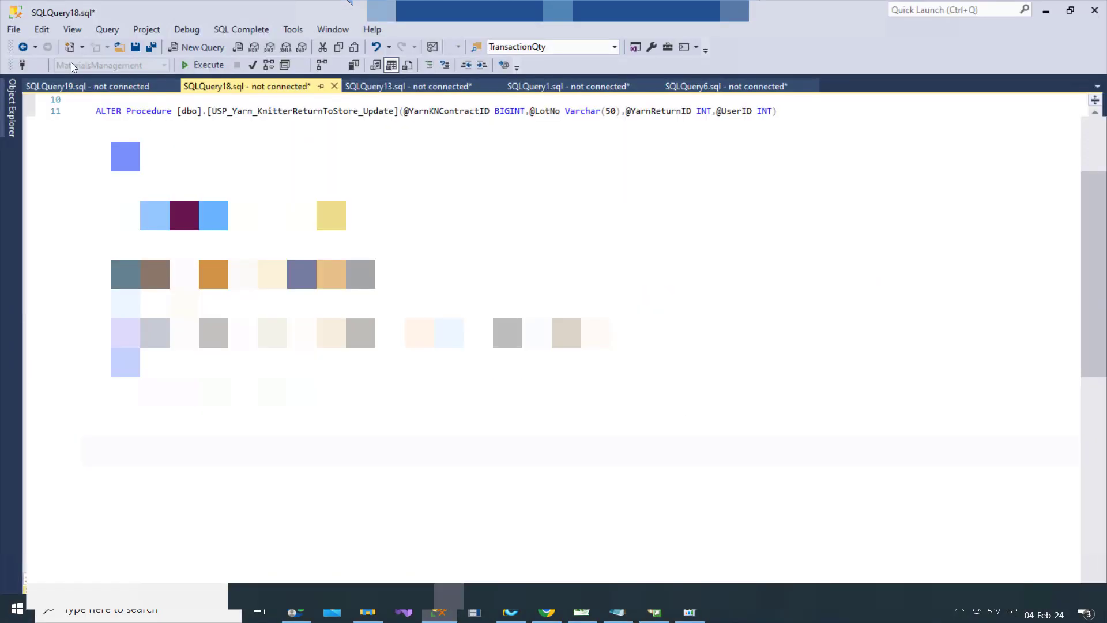
click(3, 110)
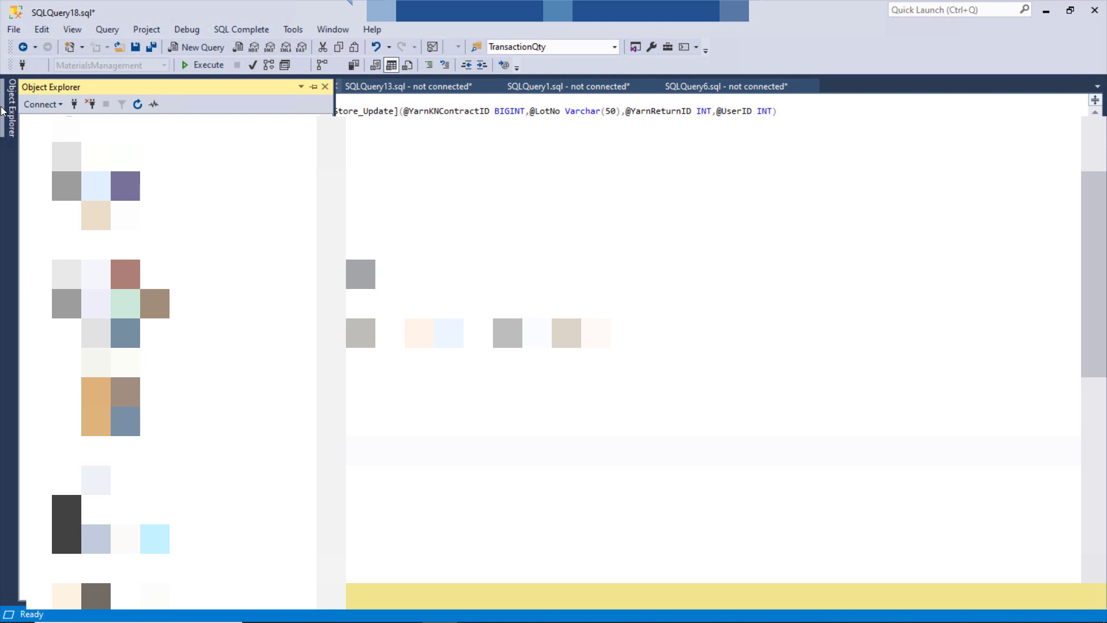
click(74, 105)
click(711, 229)
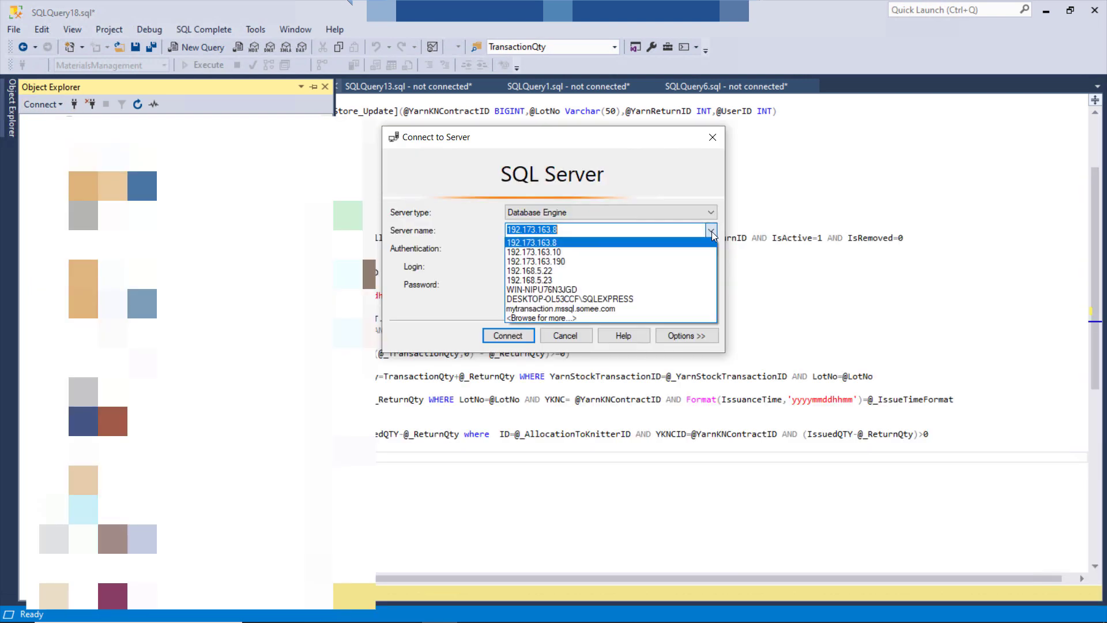
click(618, 300)
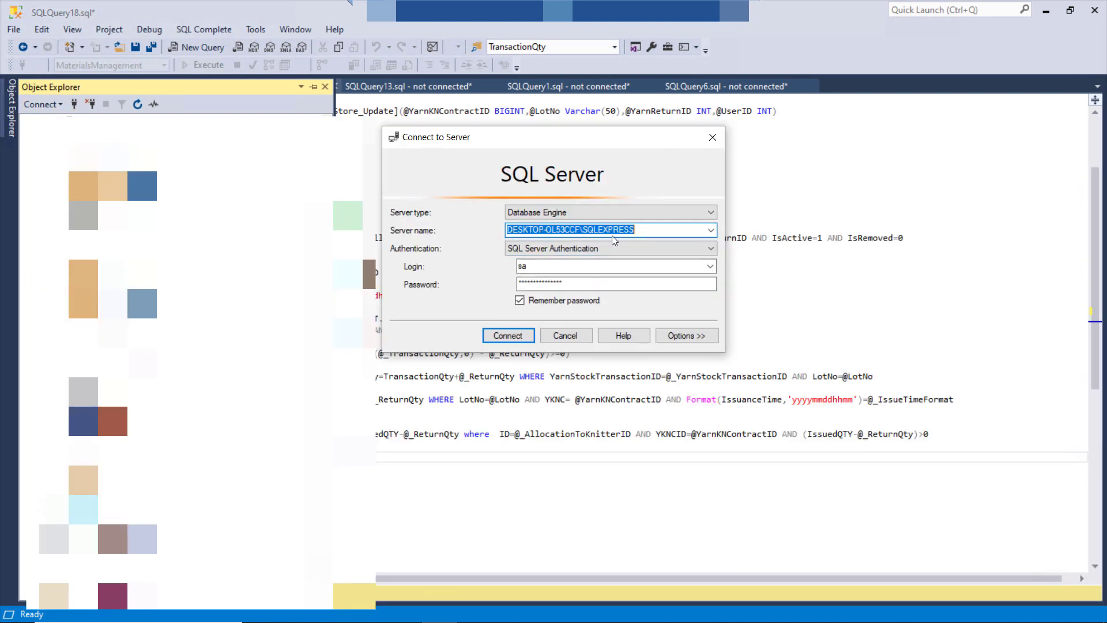
click(647, 230)
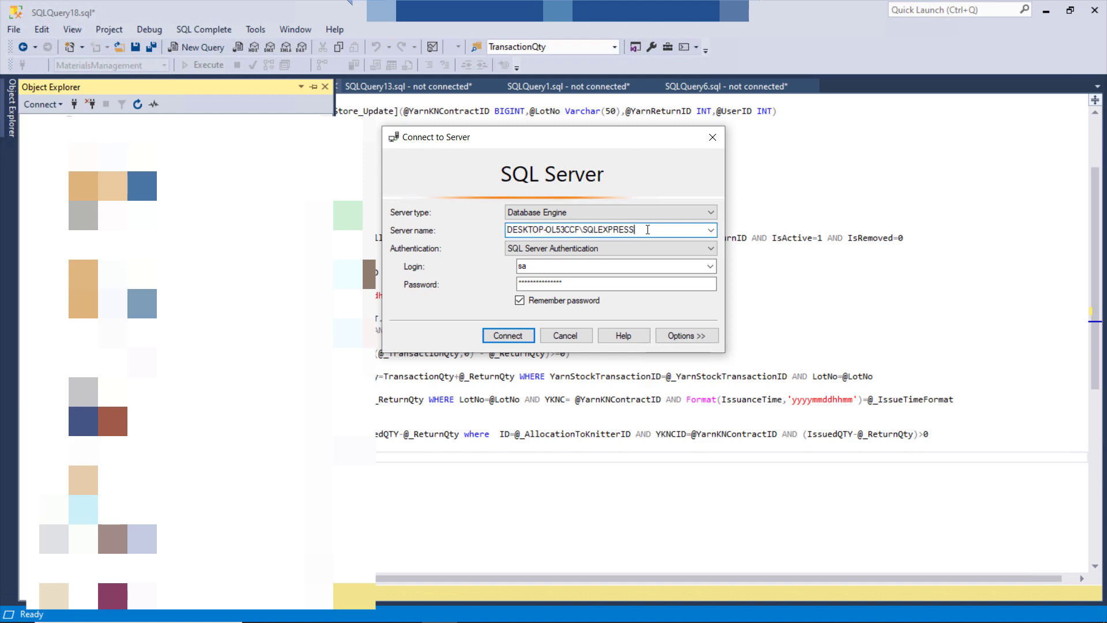
double_click(565, 229)
key(ctrl+c)
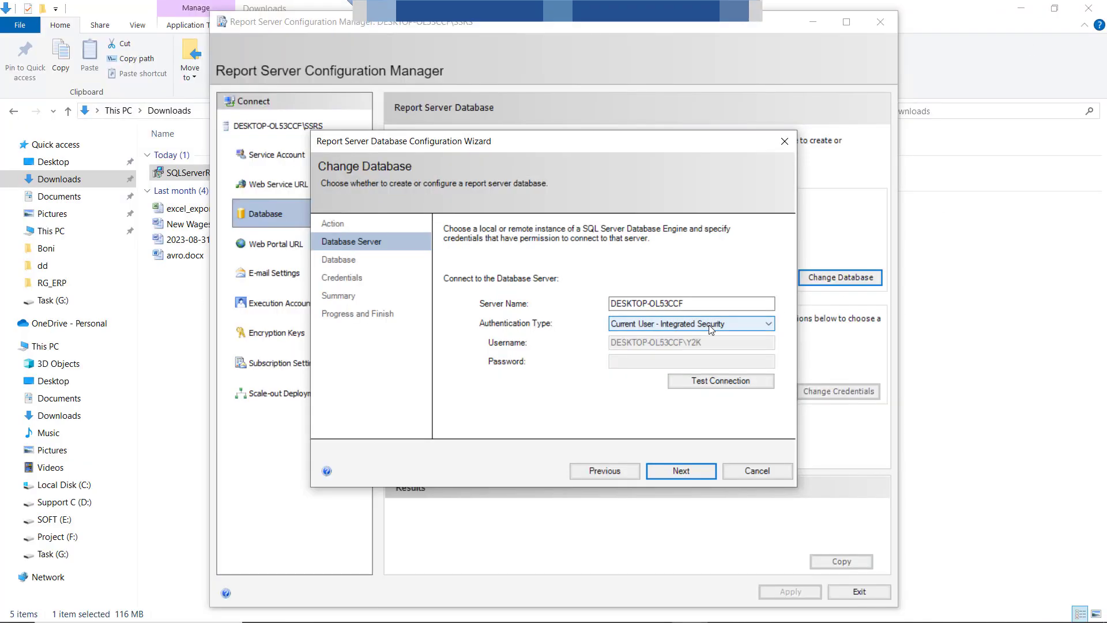
Step: Back in the database configuration wizard, set the server name to DESKTOP-OL53CCF\SQLEXPRESS, test the connection and continue
click(714, 304)
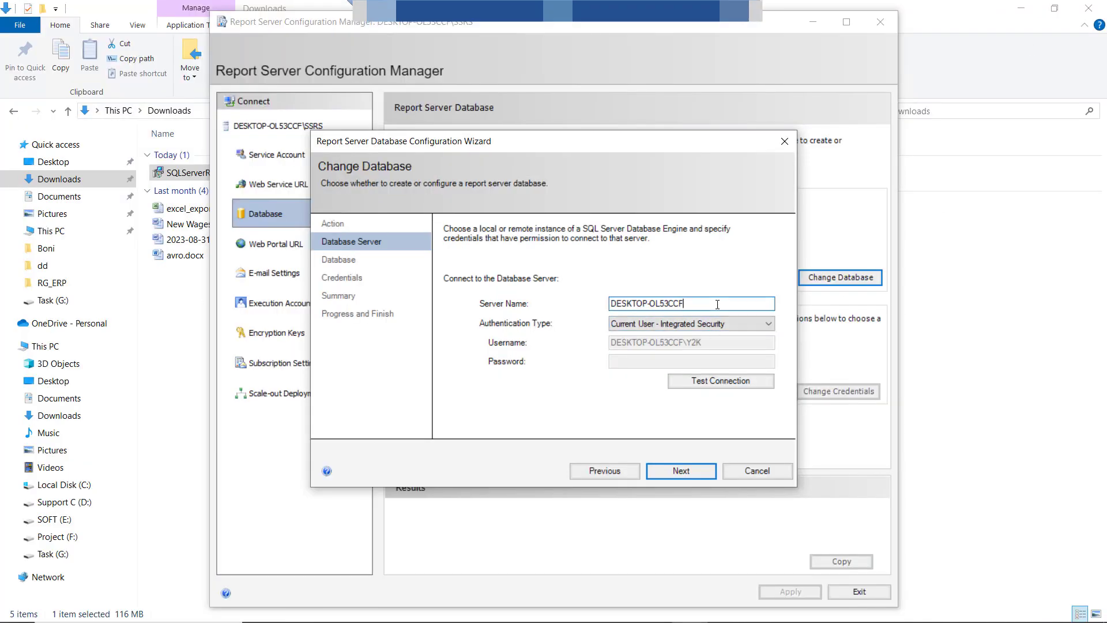
drag(714, 304, 576, 300)
key(ctrl+v)
click(711, 381)
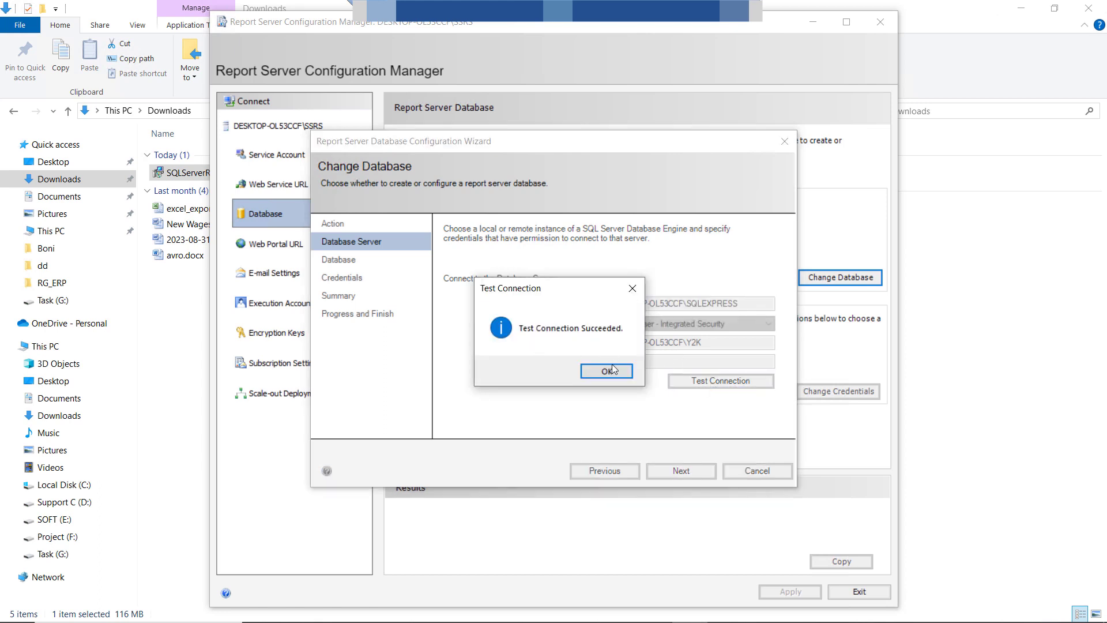
click(607, 372)
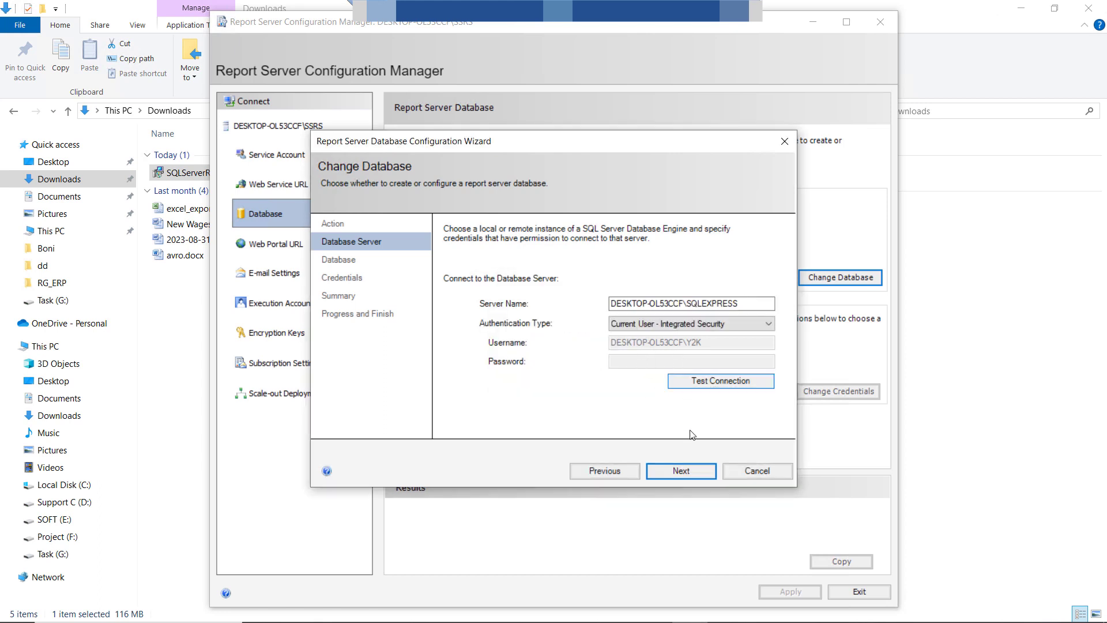
click(682, 471)
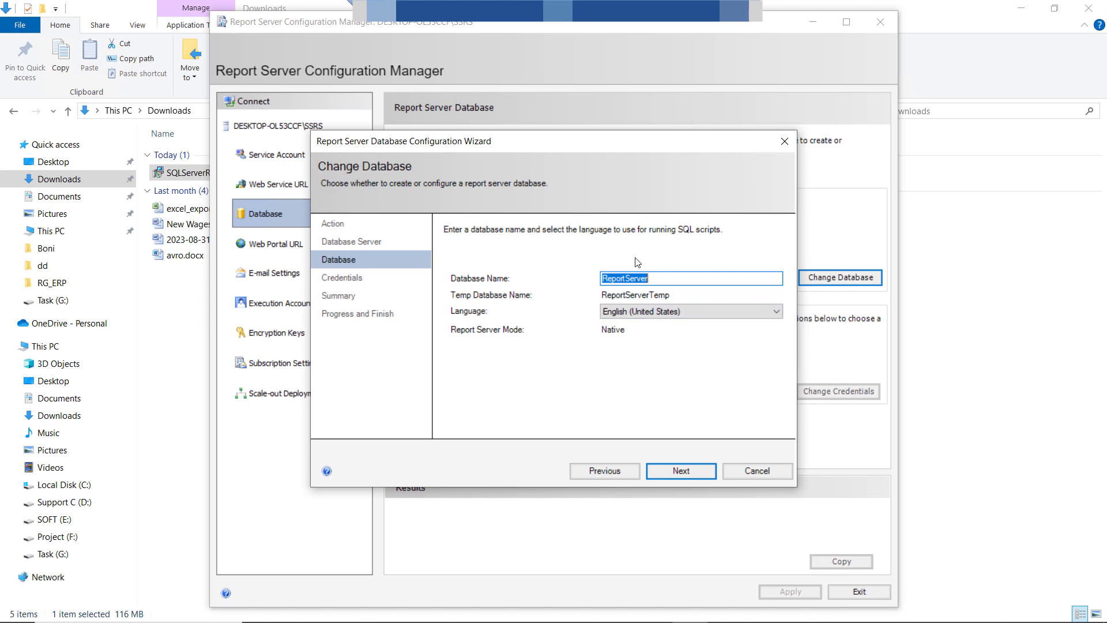
Step: Create the report server database with the default name ReportServer, English (United States) and Service Credentials, and finish the wizard
click(681, 471)
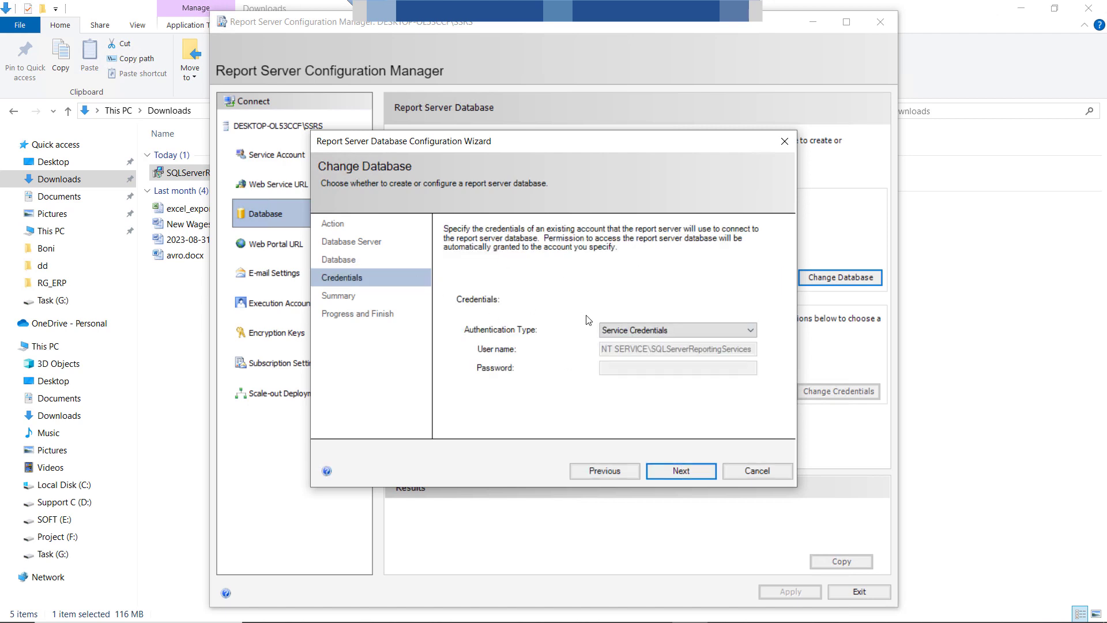
click(673, 331)
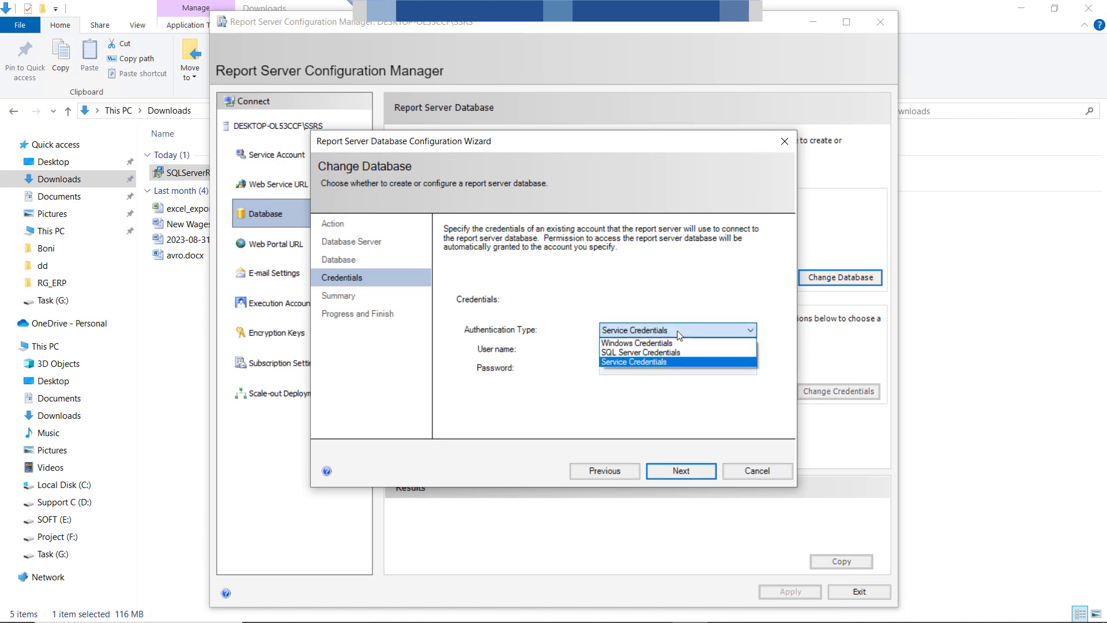
click(656, 364)
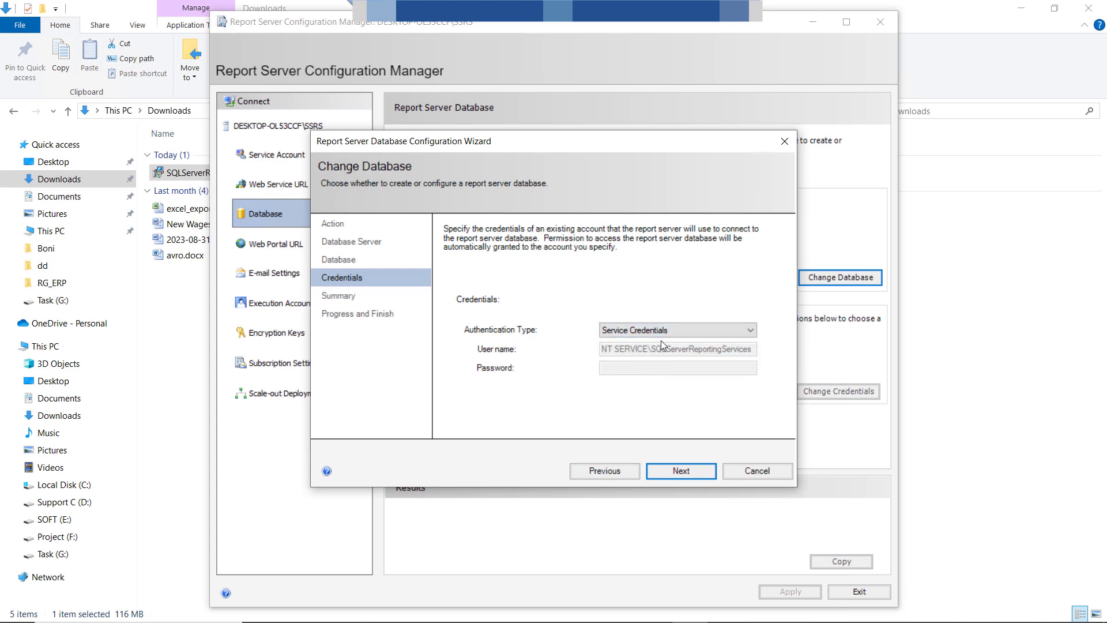
click(683, 472)
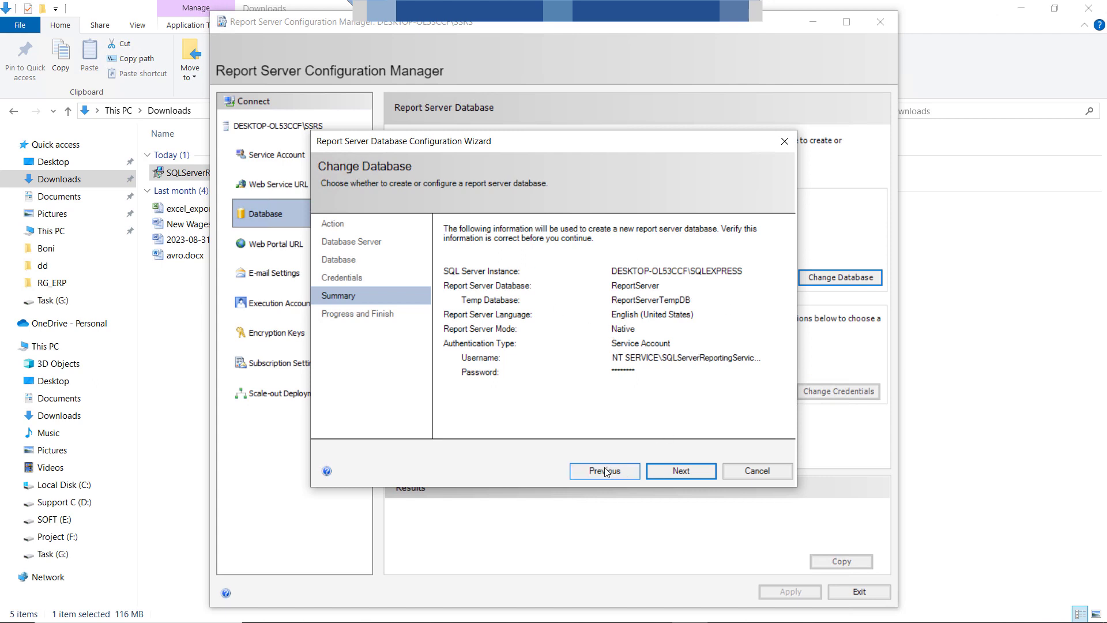
click(686, 468)
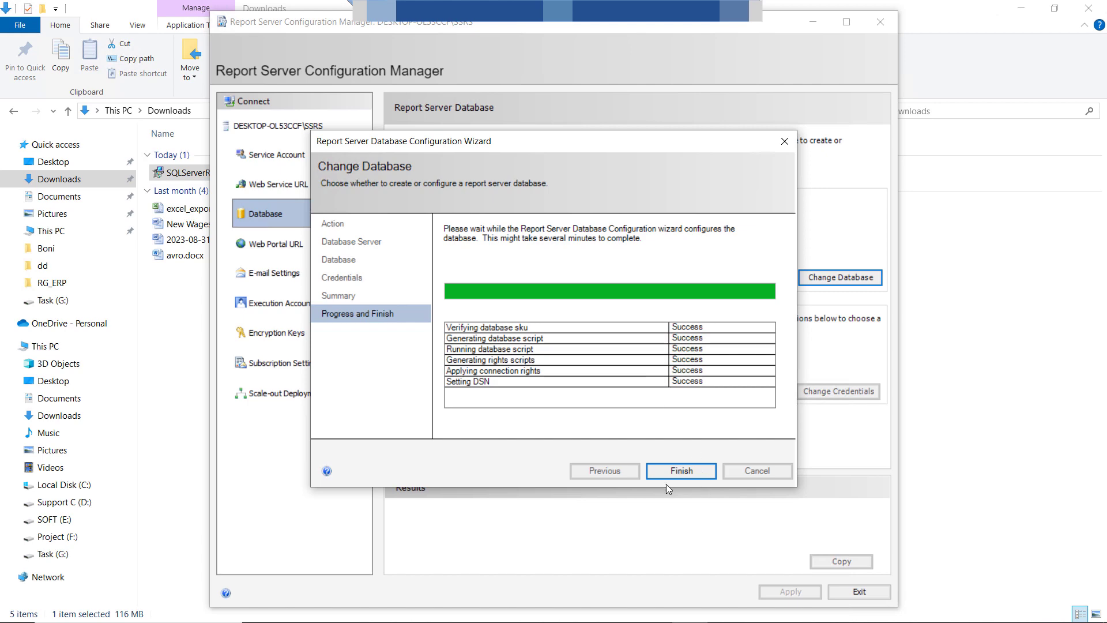
click(678, 473)
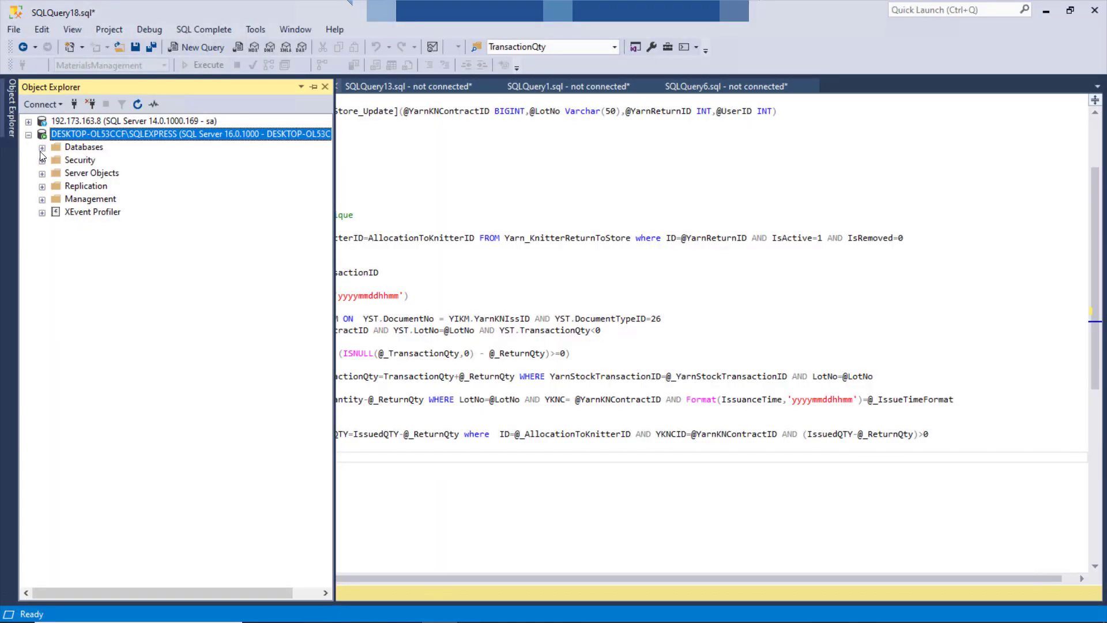
Step: In SQL Server Management Studio, expand the databases on DESKTOP-OL53CCF\SQLEXPRESS and examine the tables of ReportServer
click(41, 149)
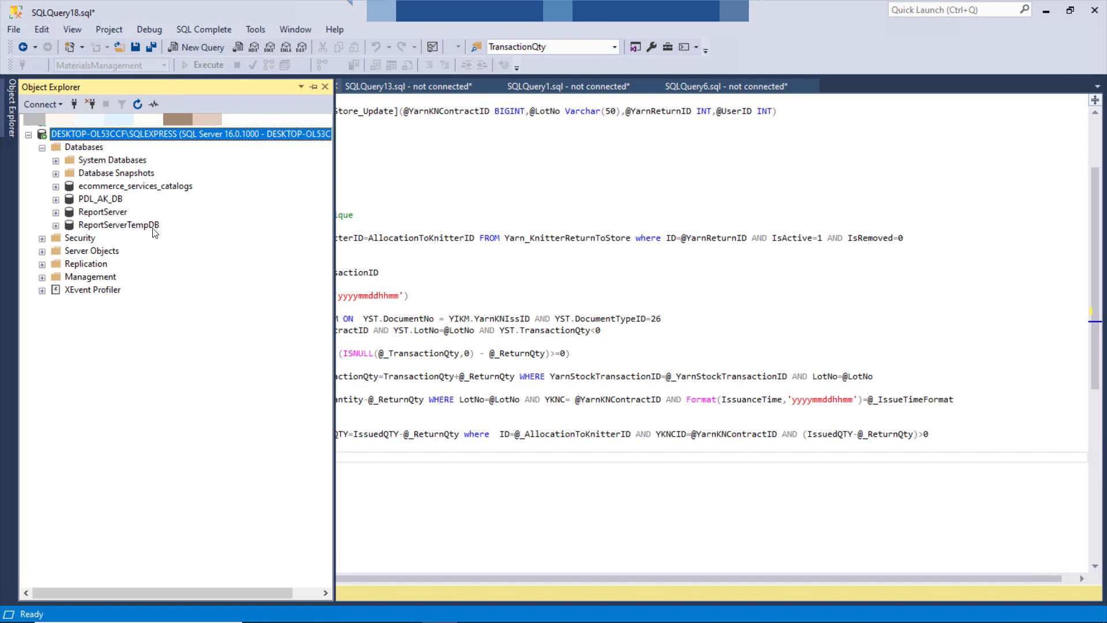
click(56, 212)
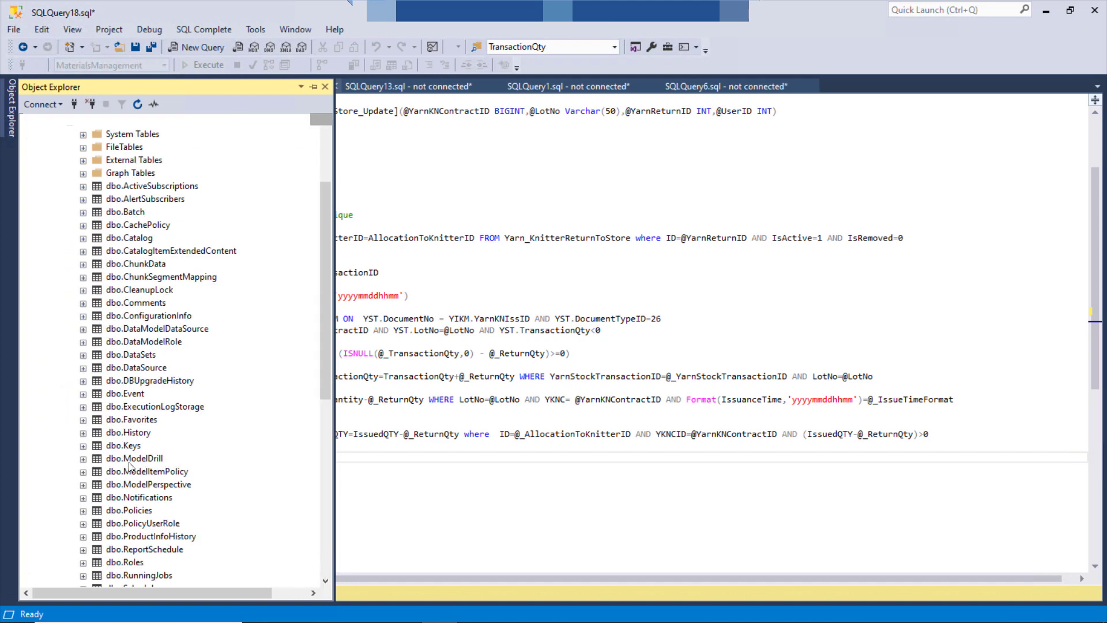
Step: Look through the remaining dbo tables of the ReportServer database down to dbo.Users
scroll(132, 468, down, 2)
scroll(139, 437, down, 5)
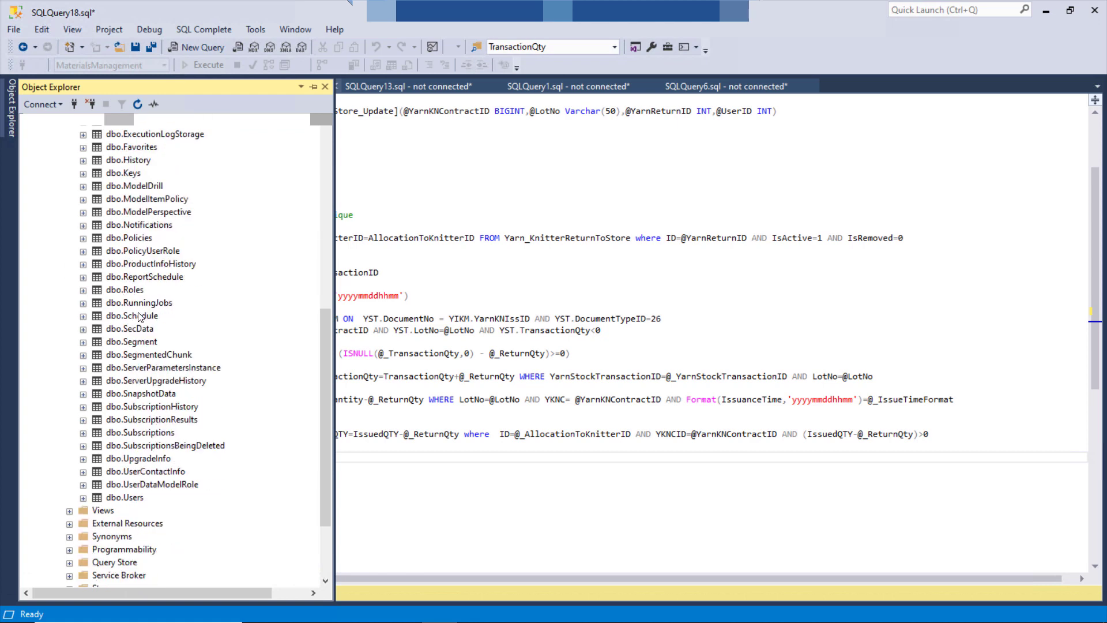
scroll(144, 343, up, 5)
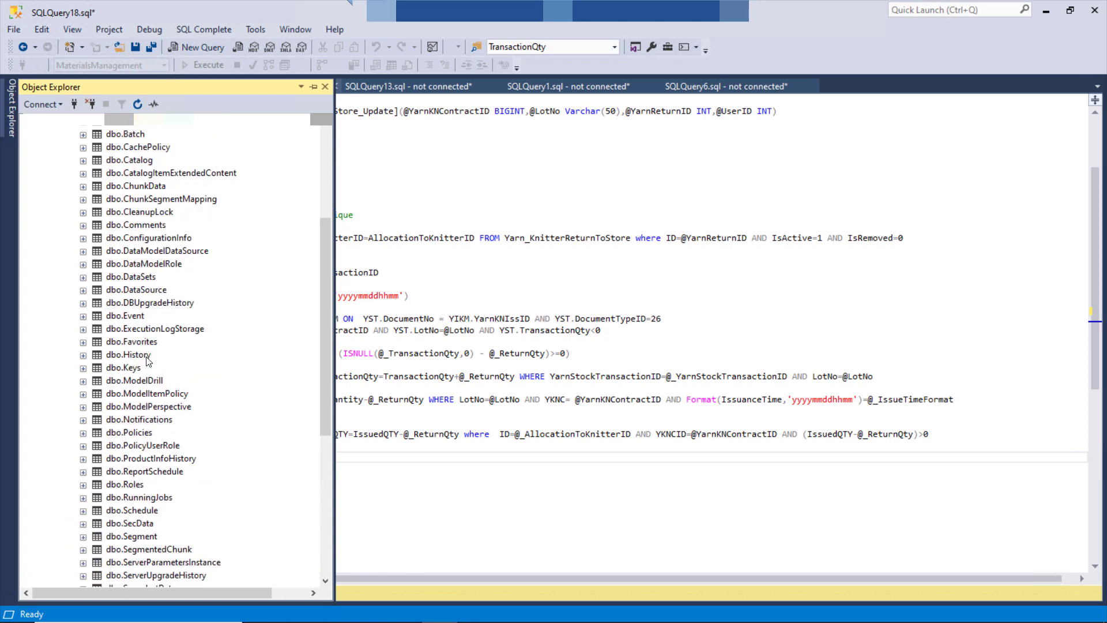
scroll(146, 361, up, 5)
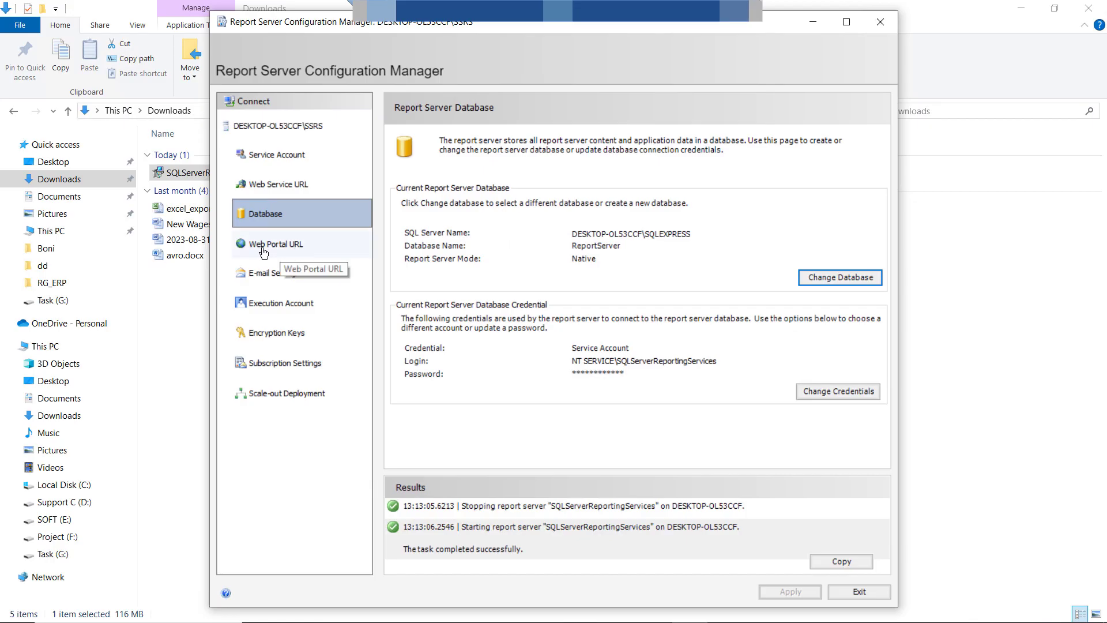
Step: In Report Server Configuration Manager, apply the web portal URL with the virtual directory Reports, and stop and restart the report server service
click(274, 248)
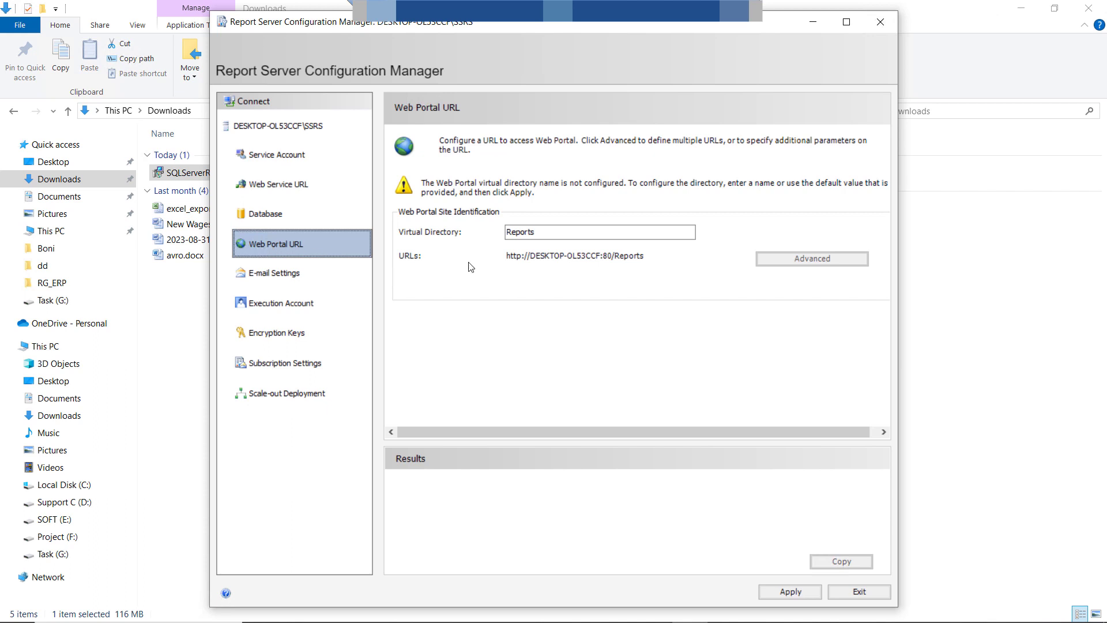
click(790, 592)
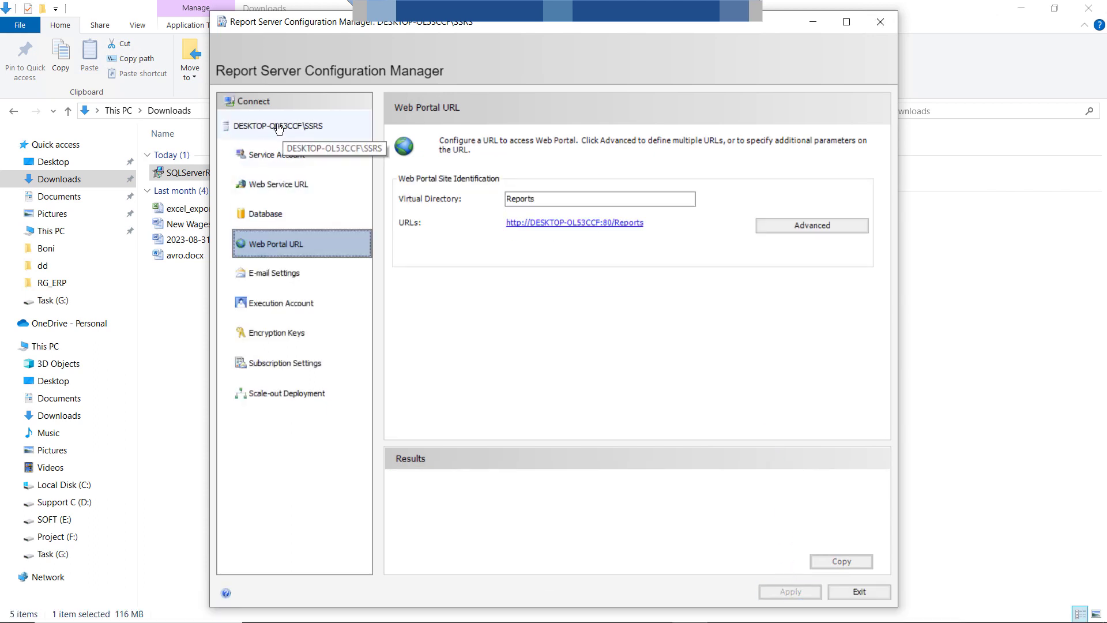
click(282, 132)
click(643, 329)
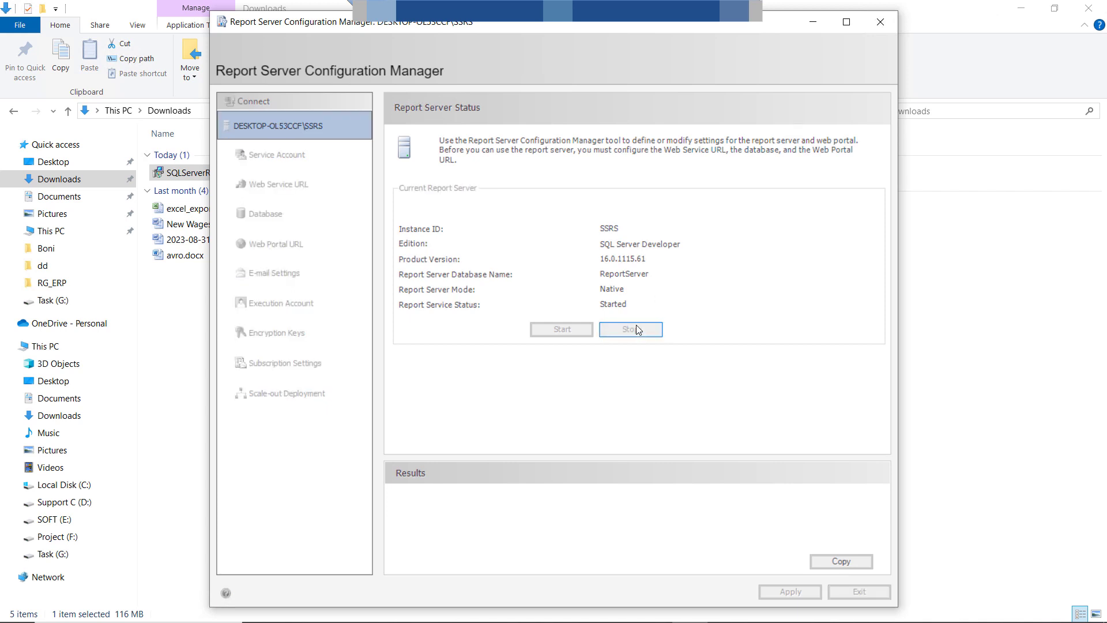
click(563, 330)
Step: Open the web portal in the browser from its configured URL, check its home page and return to Report Server Configuration Manager
click(273, 245)
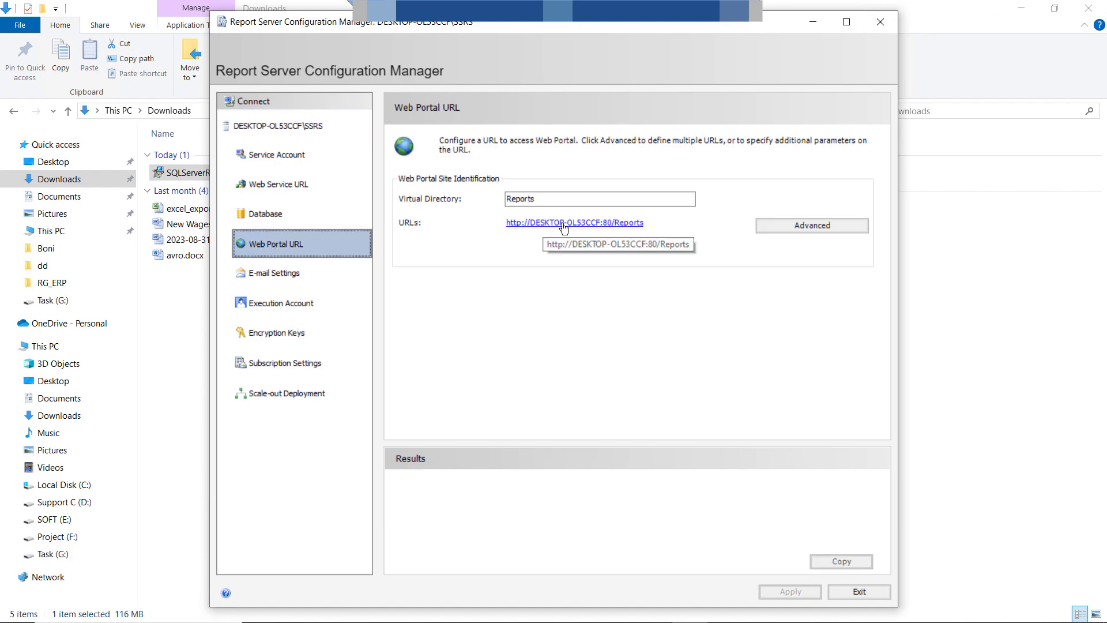
click(558, 225)
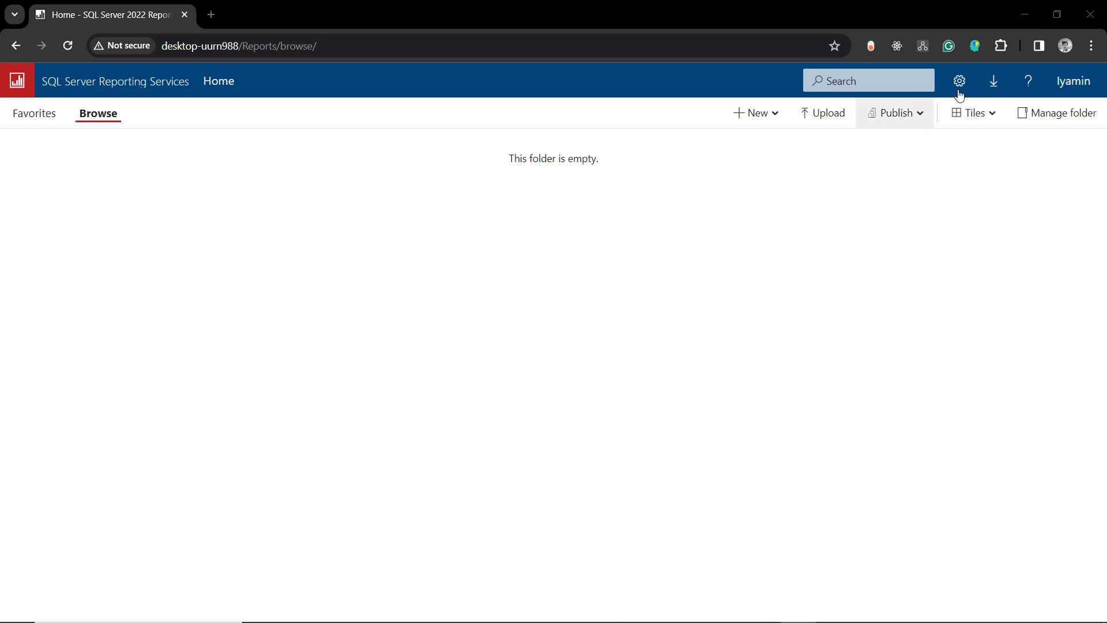
click(1027, 16)
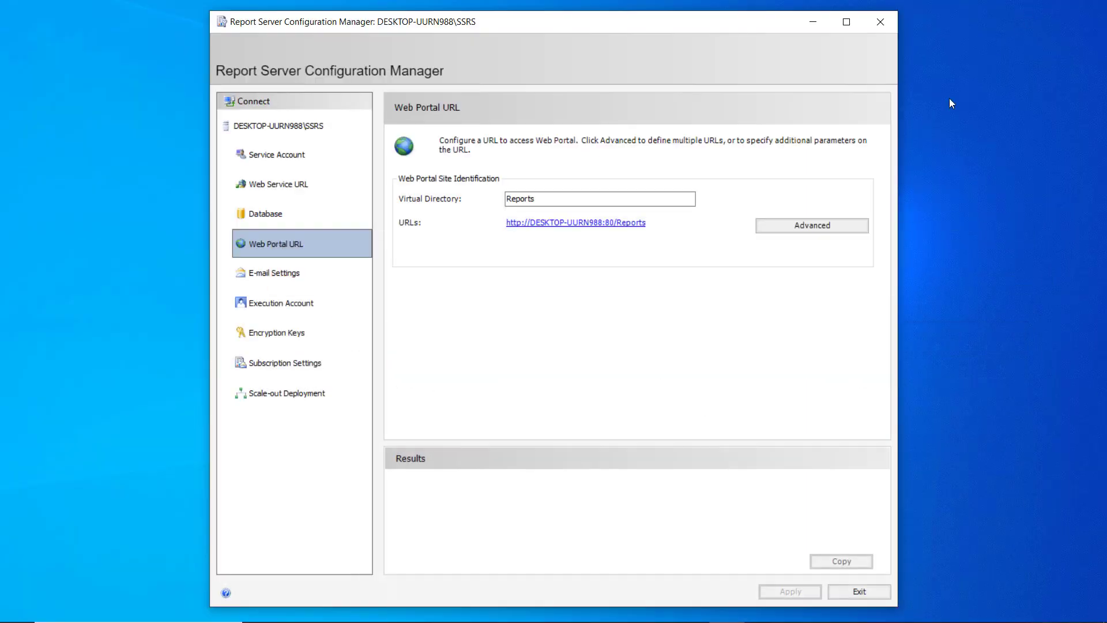
Step: Review the SMTP options in the e-mail settings and the execution account options
click(279, 280)
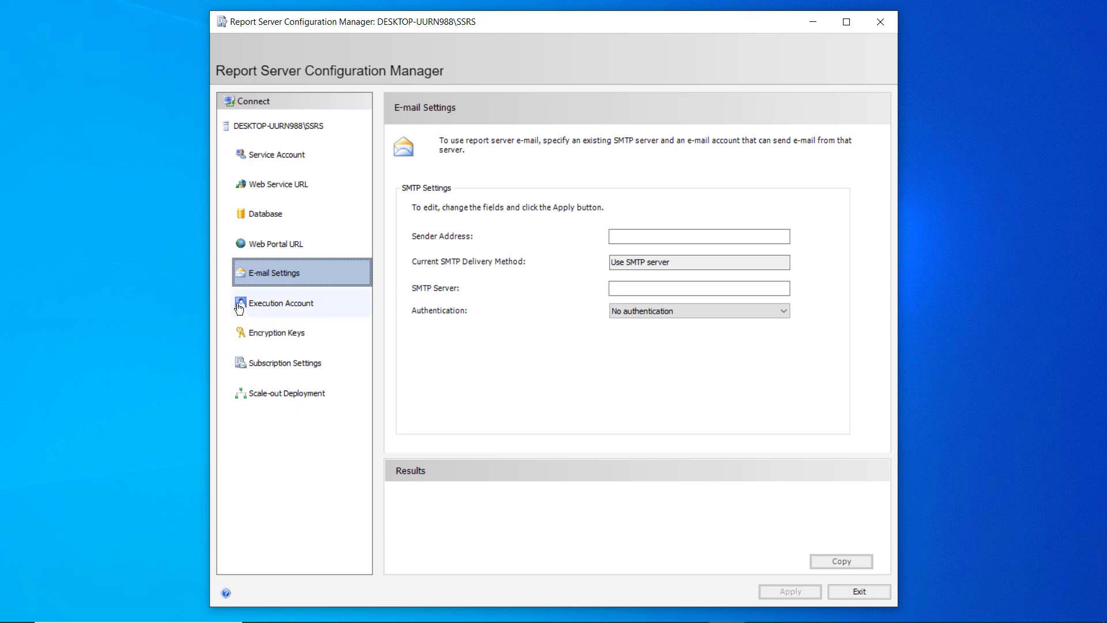
click(279, 307)
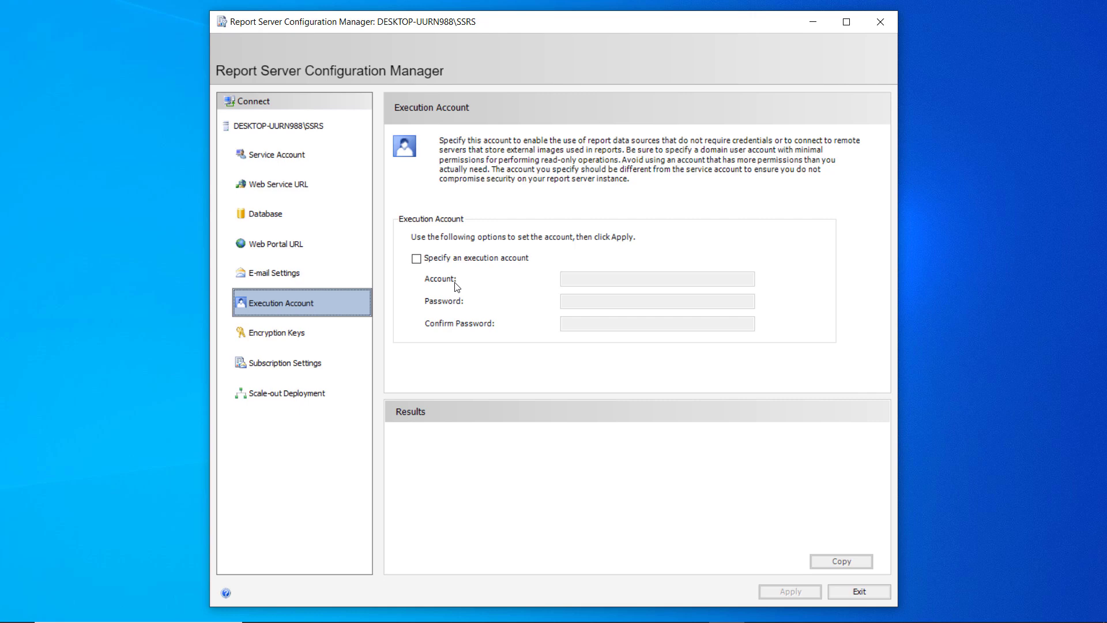
Step: Examine the backup, restore and change options for the report server's encryption key, closing each dialog without applying anything
click(278, 337)
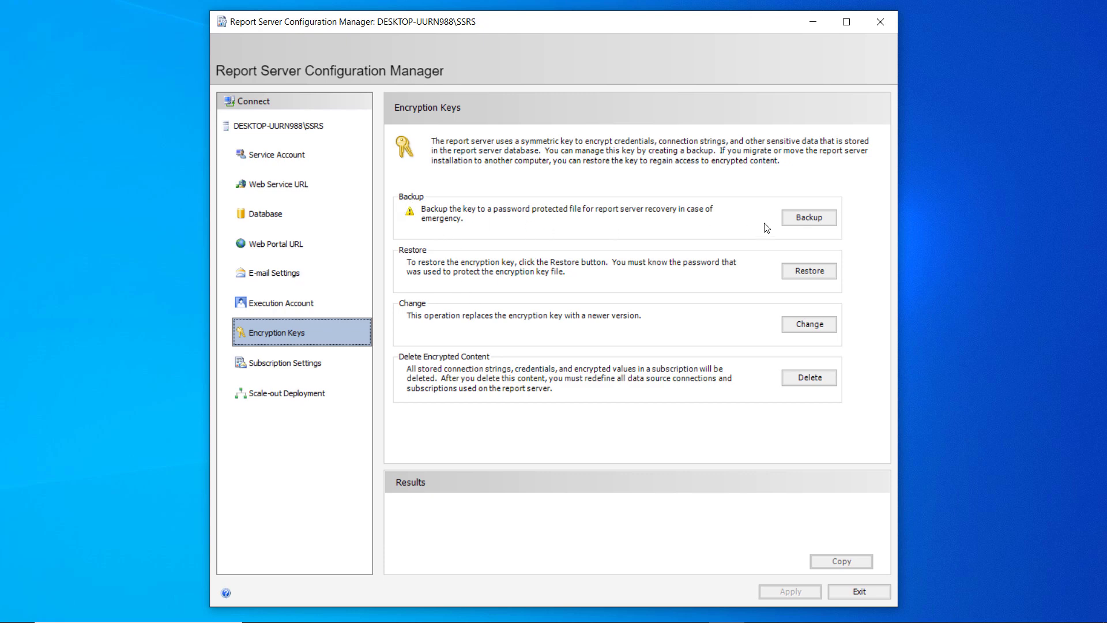
click(807, 222)
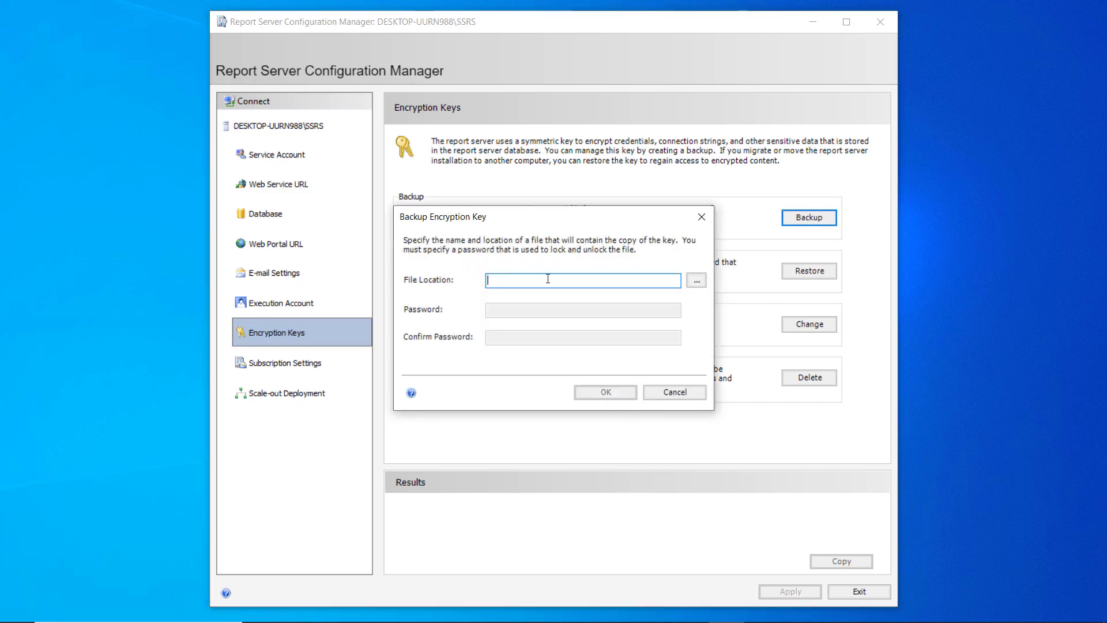
click(697, 282)
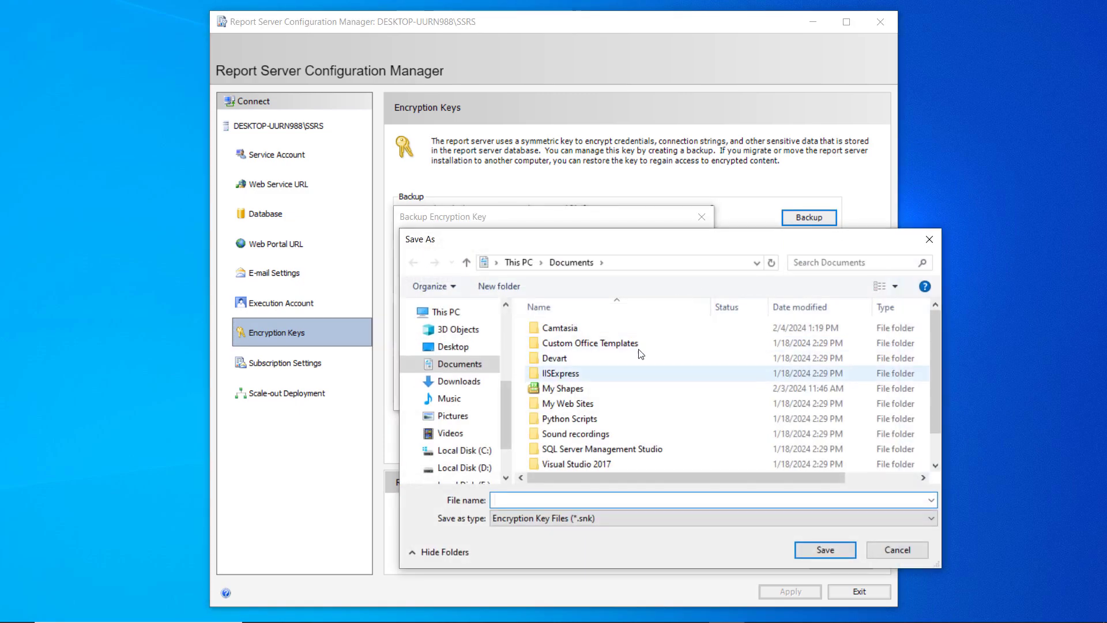
click(930, 240)
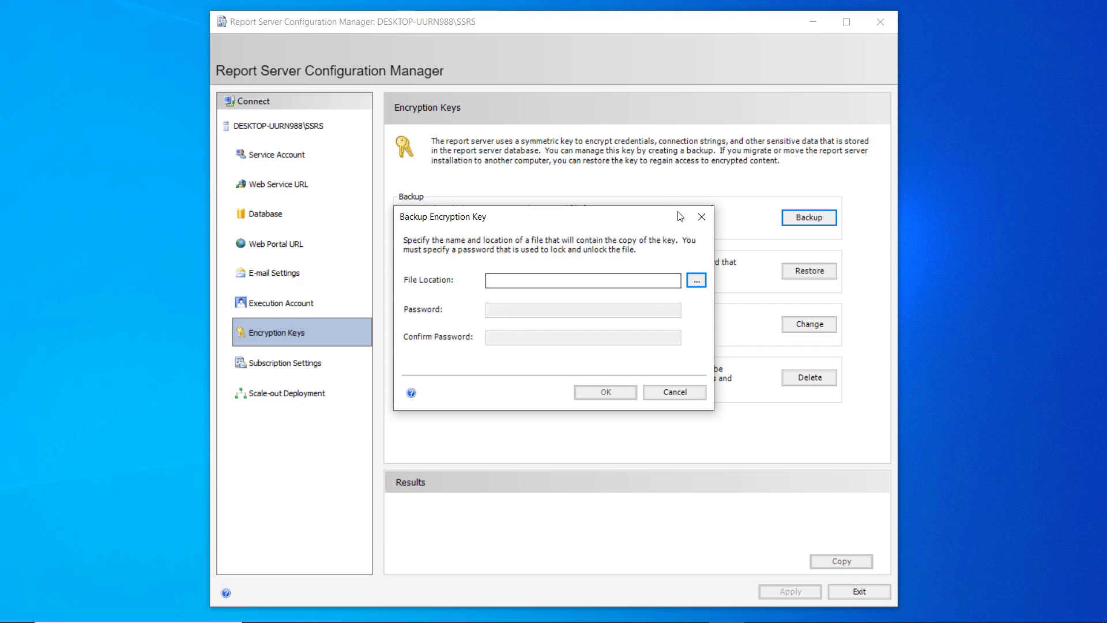
click(702, 218)
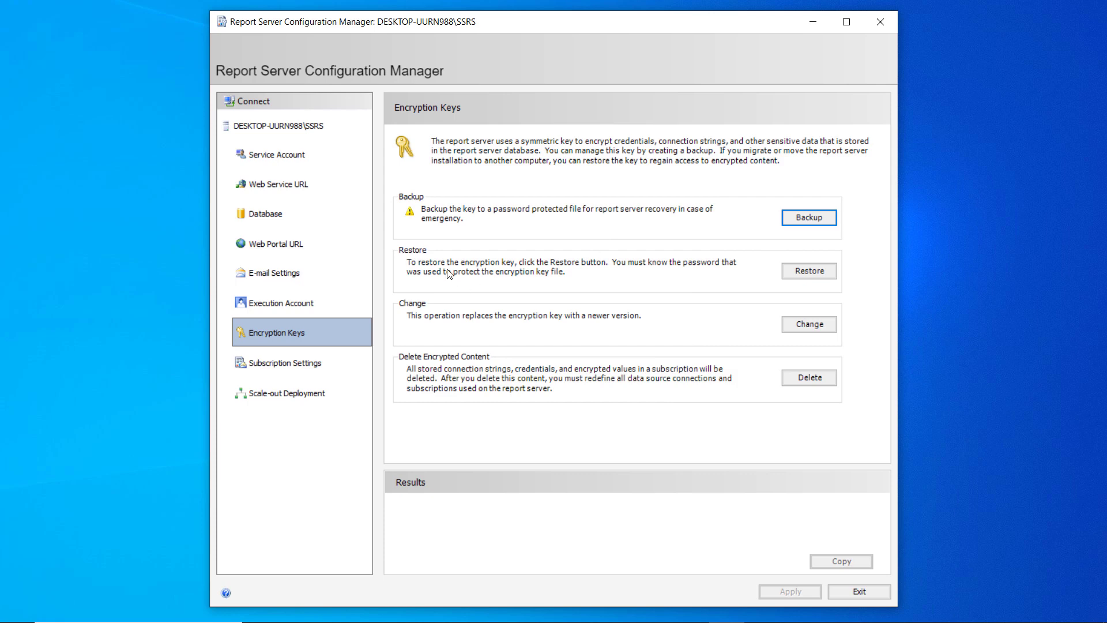
click(794, 271)
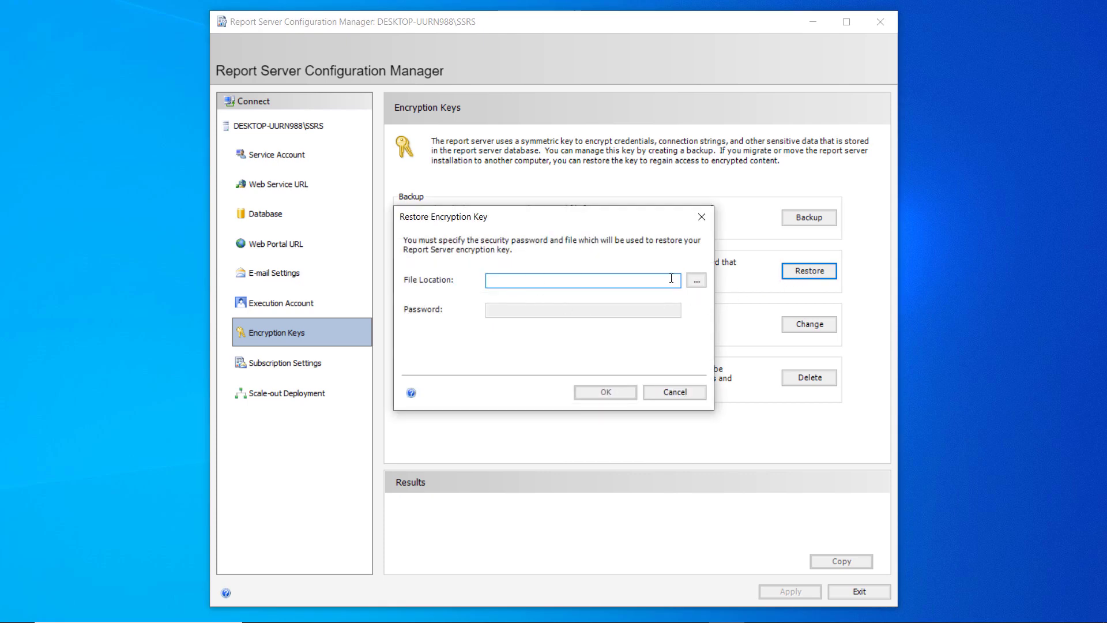
click(701, 216)
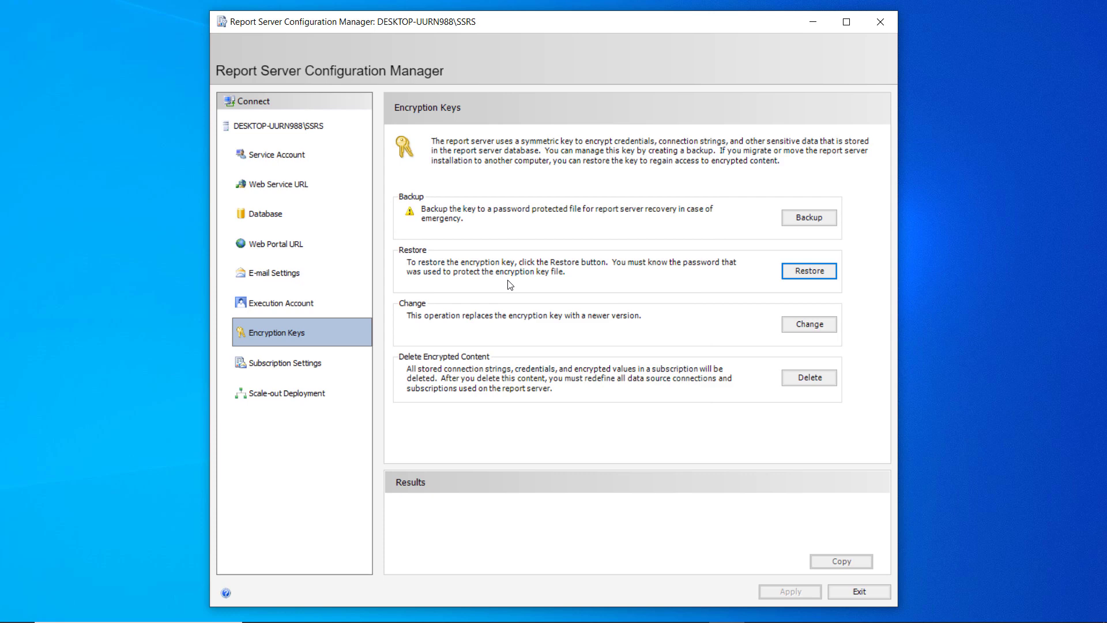
click(799, 323)
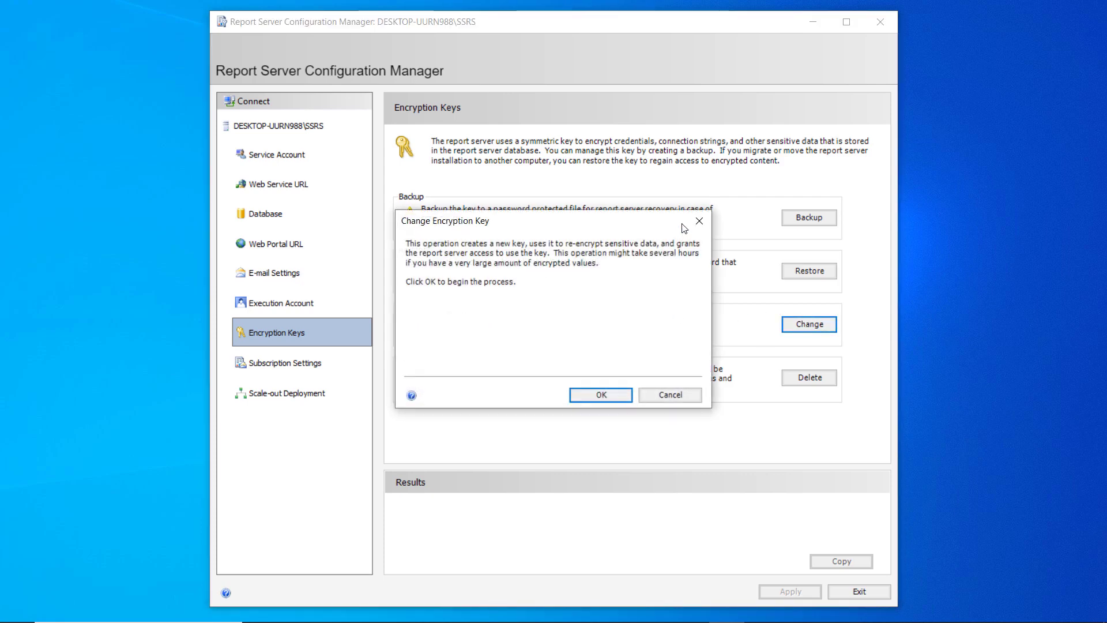
click(699, 221)
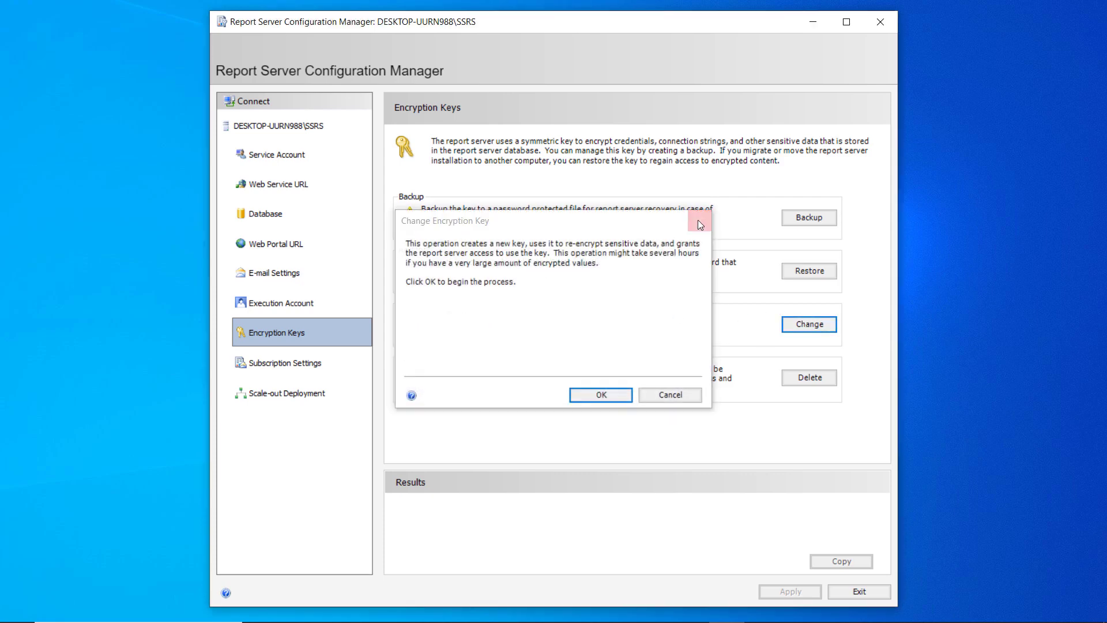
Step: Examine the file share account fields in the subscription settings, leaving the file share account option disabled
click(300, 371)
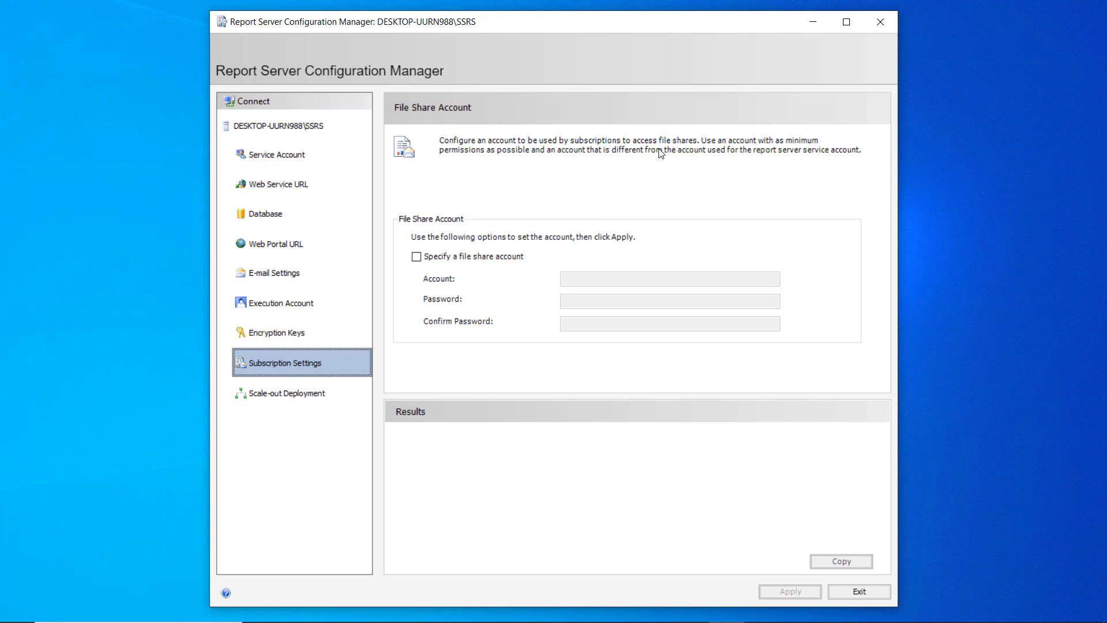
click(416, 257)
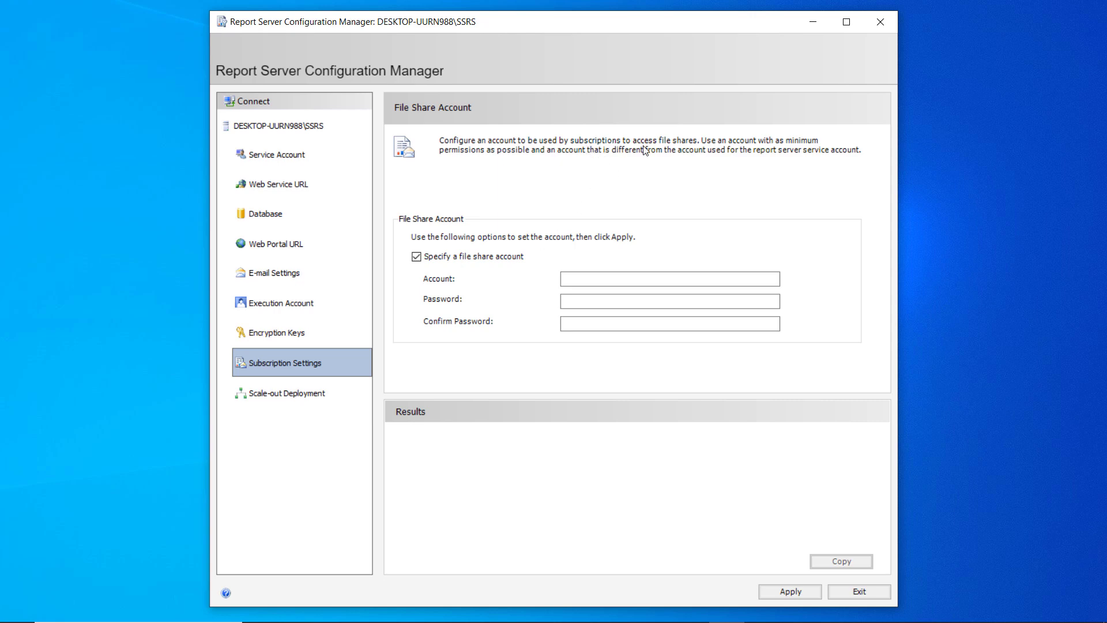
click(417, 256)
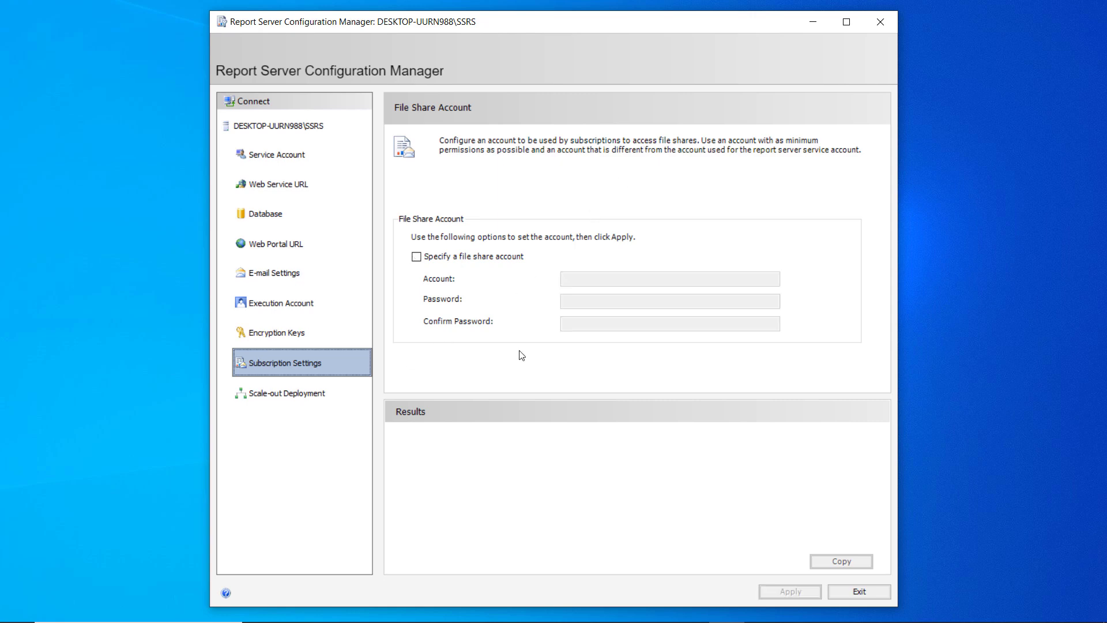
Step: Review the scale-out deployment status and return to the web portal URL settings
click(297, 397)
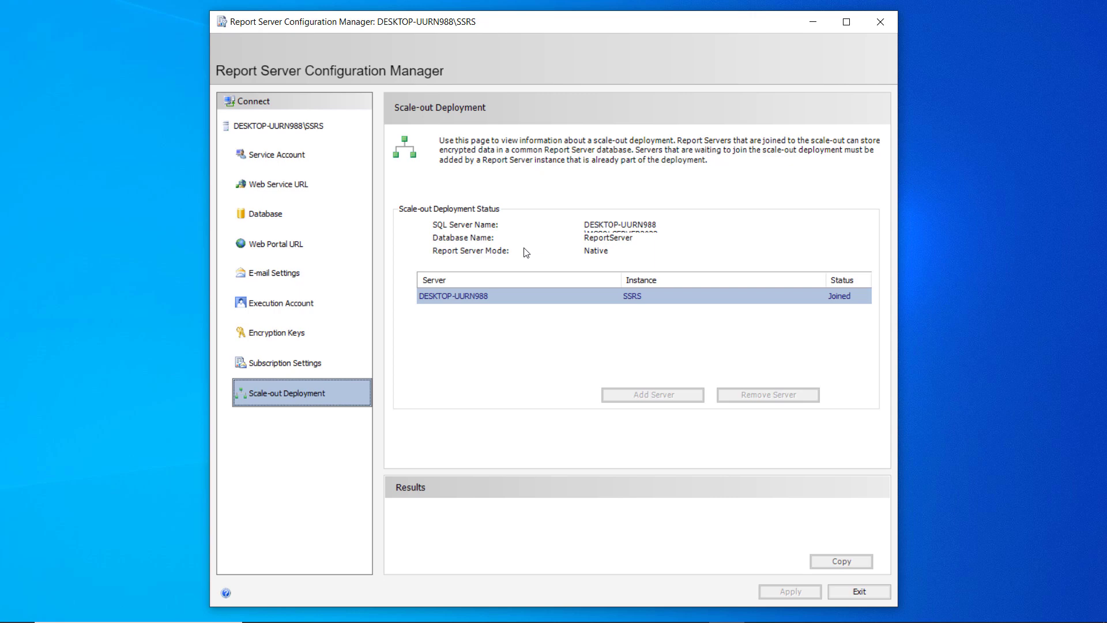
click(285, 246)
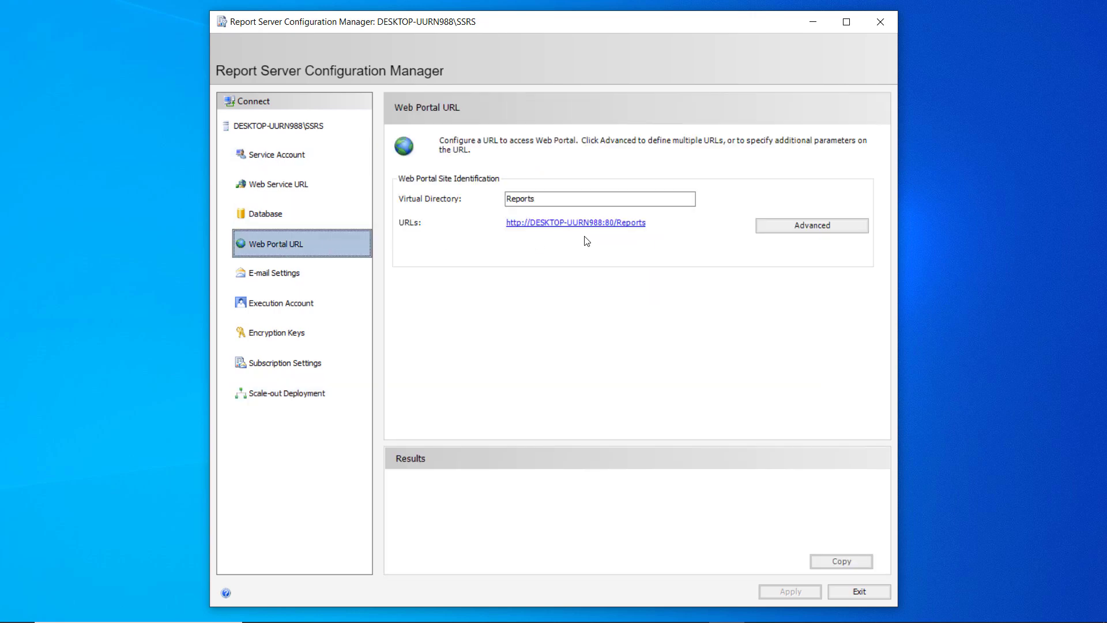